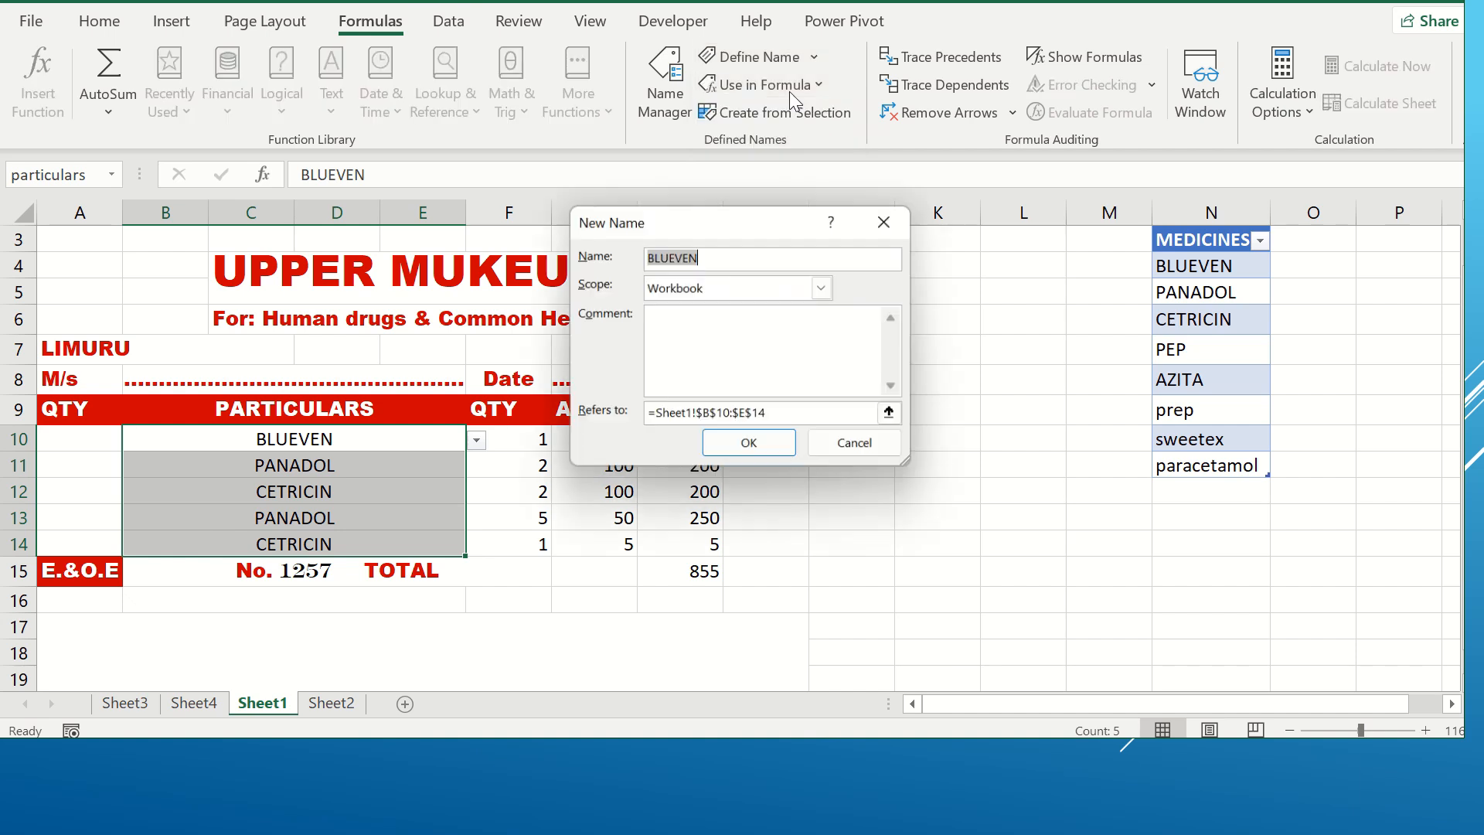
Step: Try to name the selected PARTICULARS range B10:E14 as particulars
left_click(731, 252)
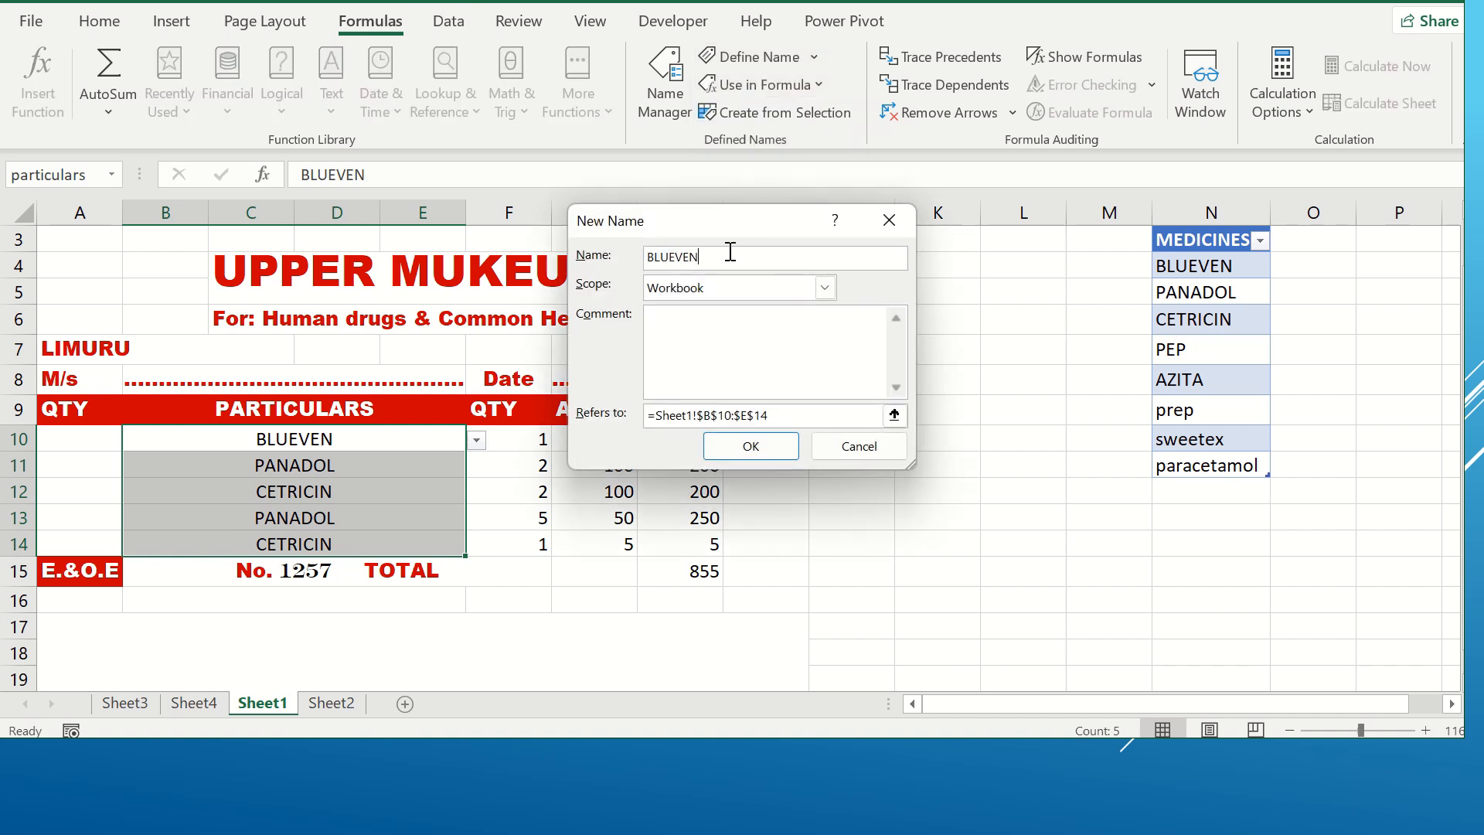
key("BackSpace")
key("BackSpace")
key("BackSpace")
key("BackSpace")
key("BackSpace")
key("BackSpace")
key("BackSpace")
type("particulars")
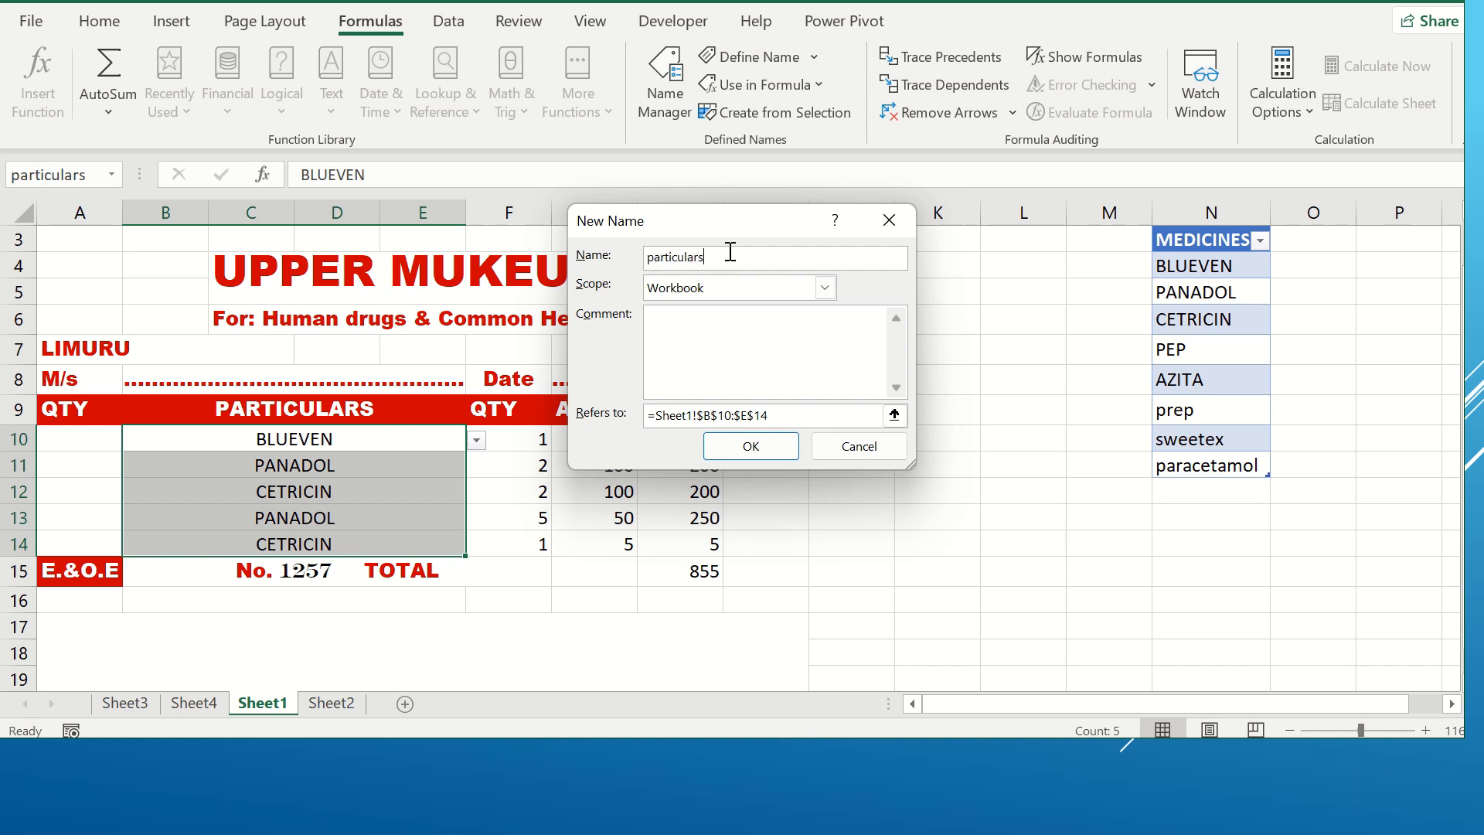
left_click(748, 452)
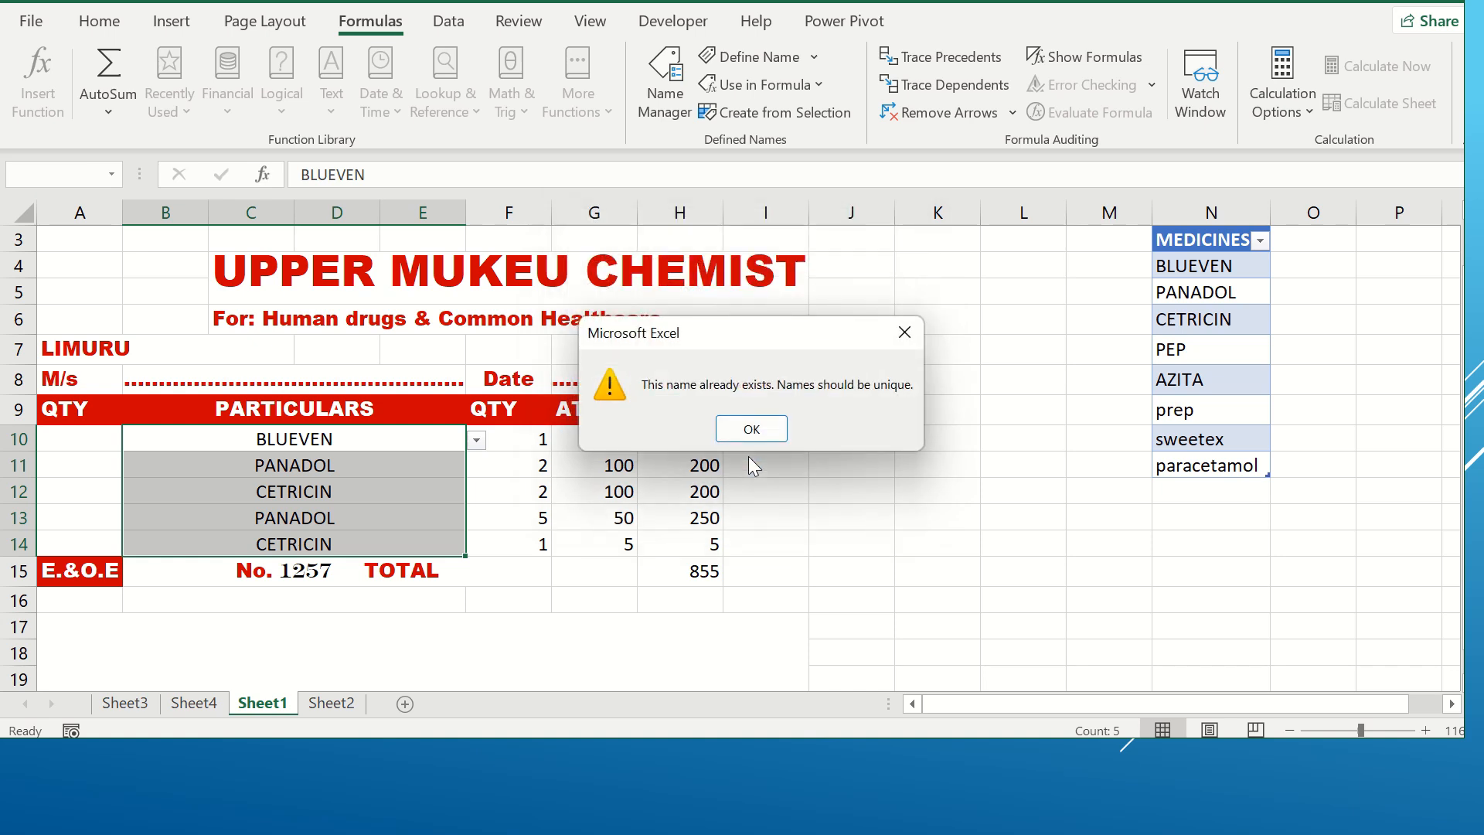
left_click(772, 435)
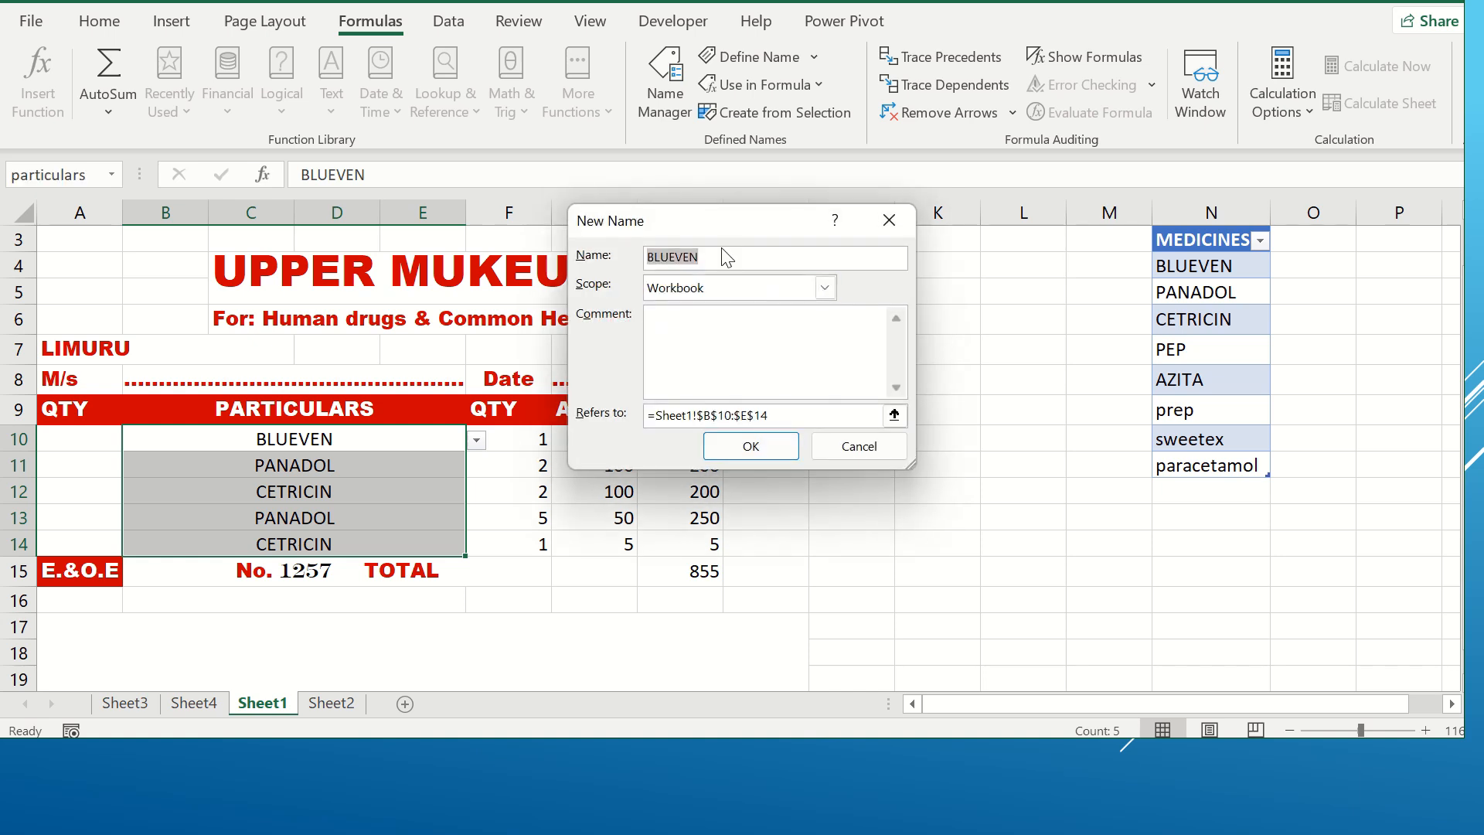
Step: Name the selected PARTICULARS range B10:E14 as particulars1
left_click(706, 255)
key("BackSpace")
key("BackSpace")
key("BackSpace")
key("BackSpace")
key("BackSpace")
key("BackSpace")
key("BackSpace")
type("partic")
type("ul")
type("ars")
type("_")
left_click(740, 446)
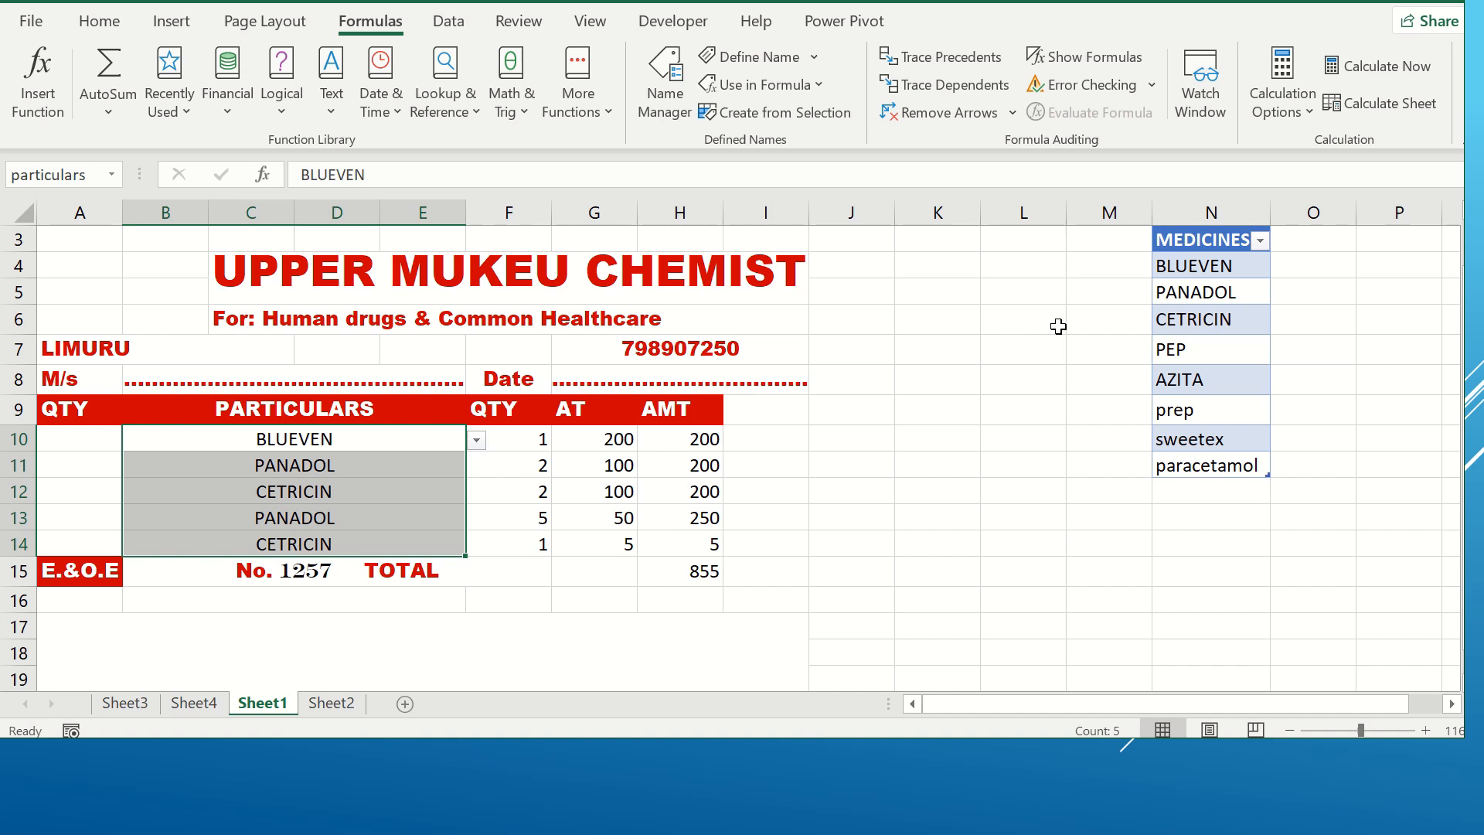
Step: Open the drop-down list in cell B10 and browse its medicine entries
left_click(1204, 239)
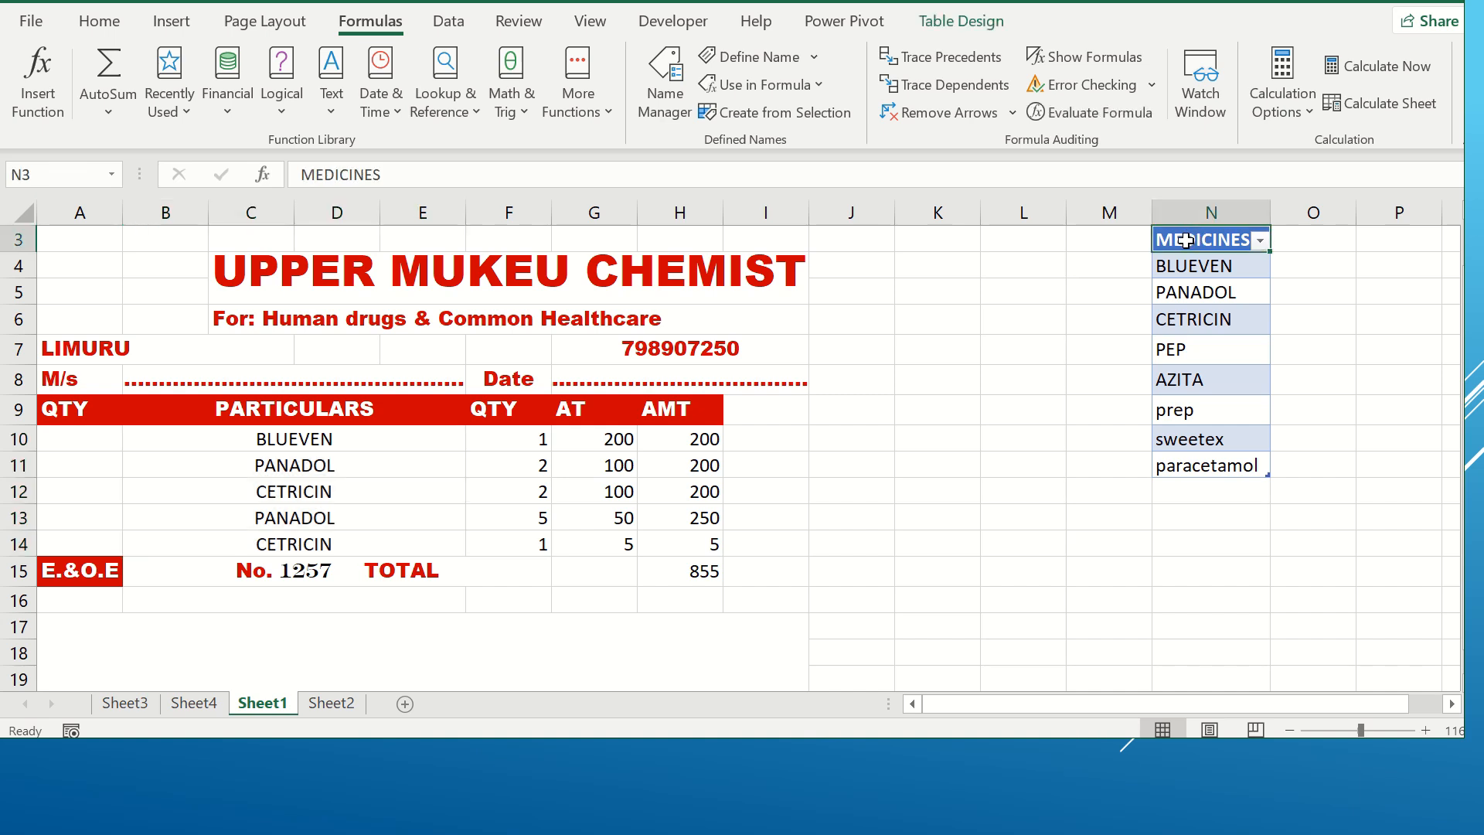
left_click(370, 439)
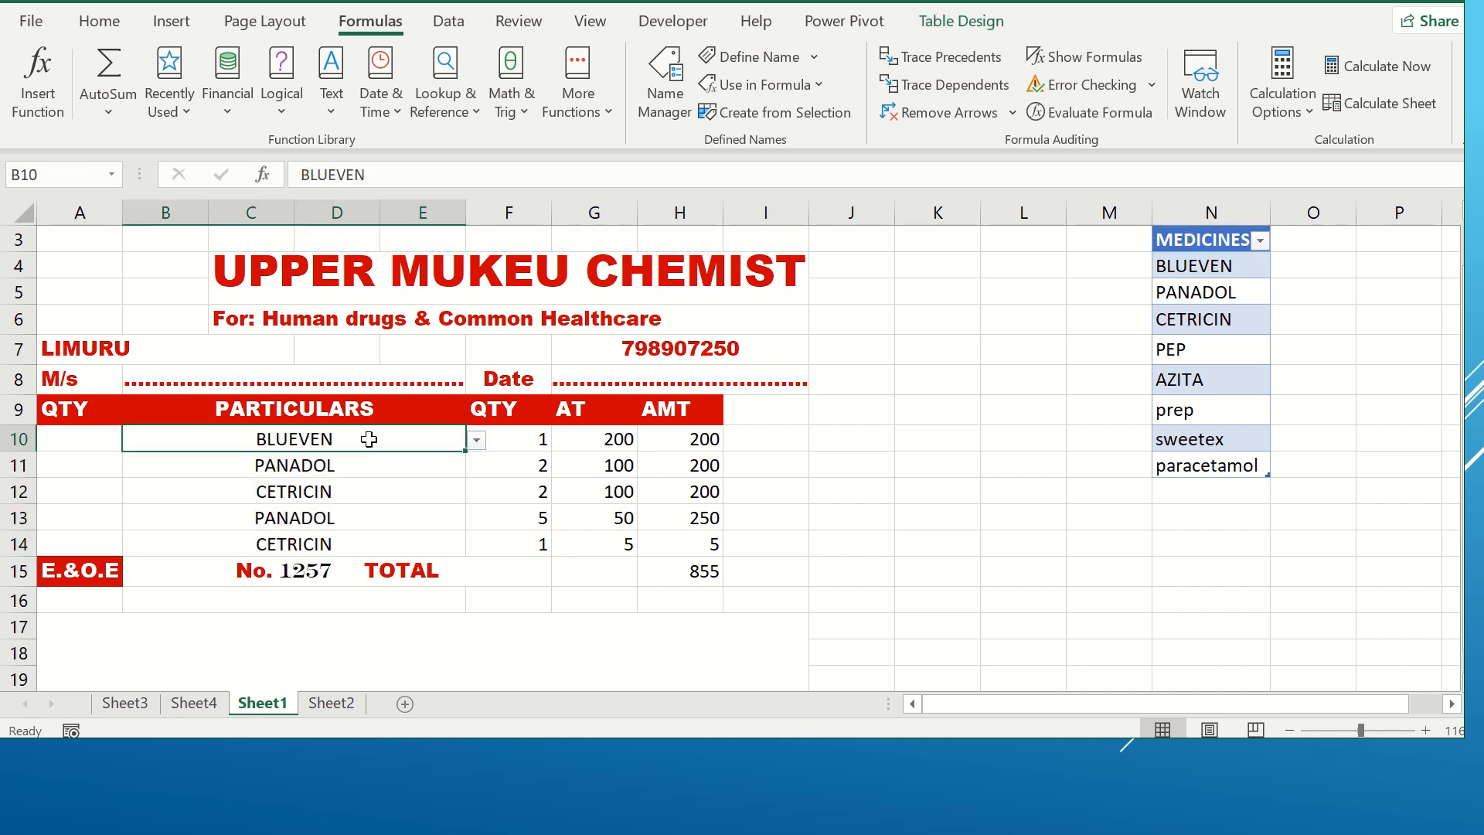
left_click(478, 441)
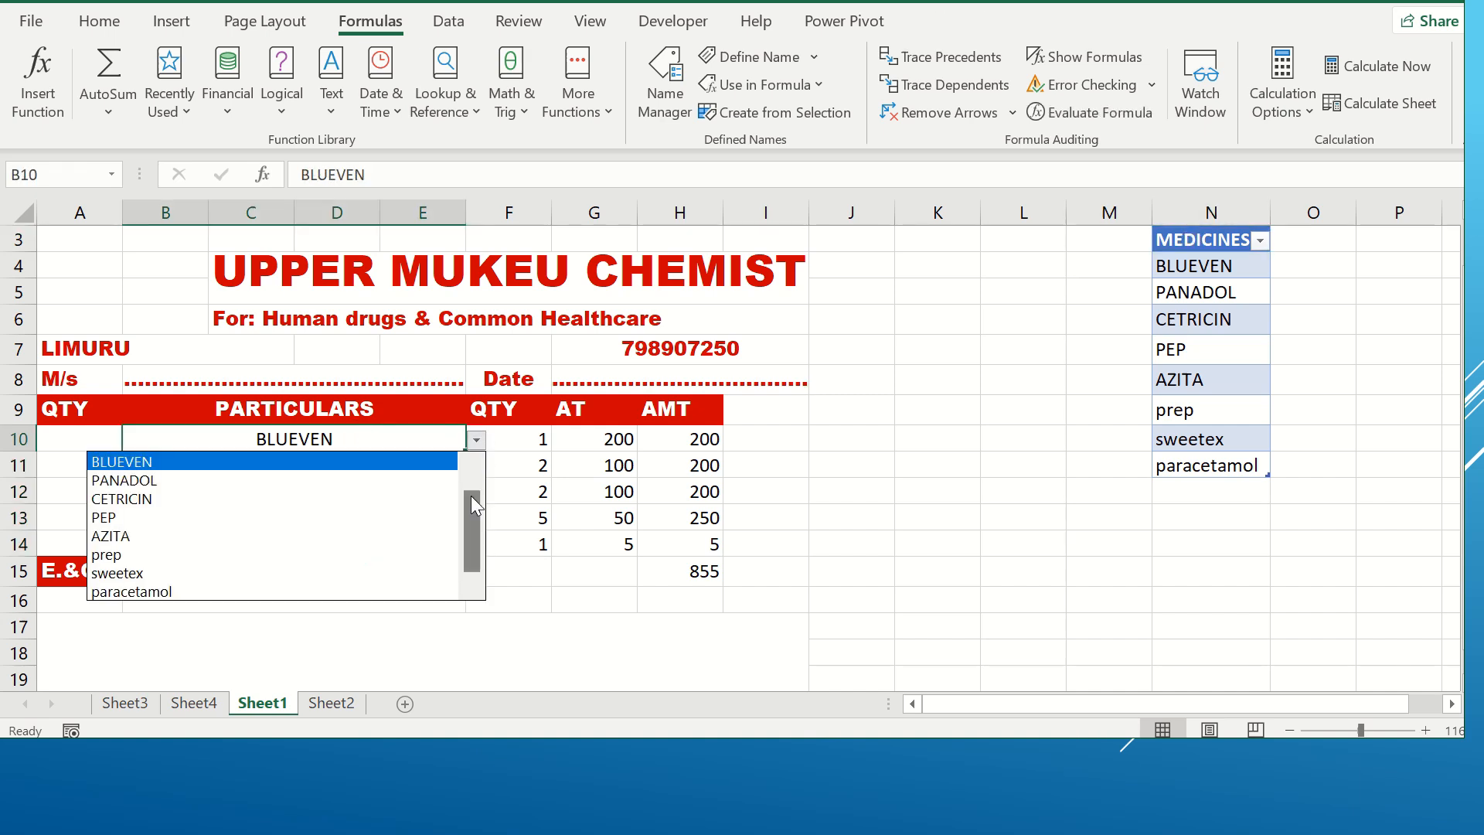
left_click(470, 462)
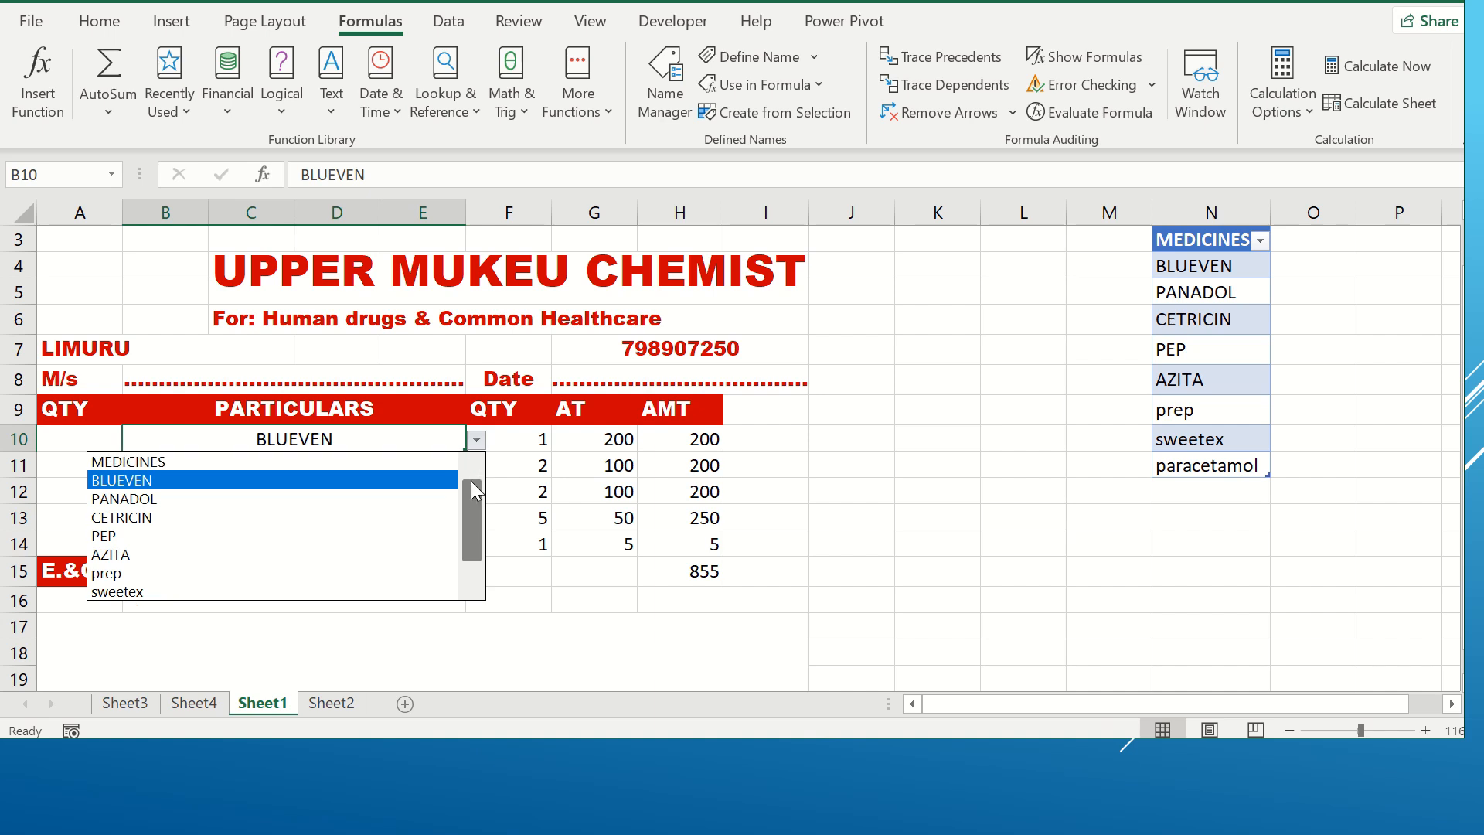
left_click_drag(471, 481, 470, 527)
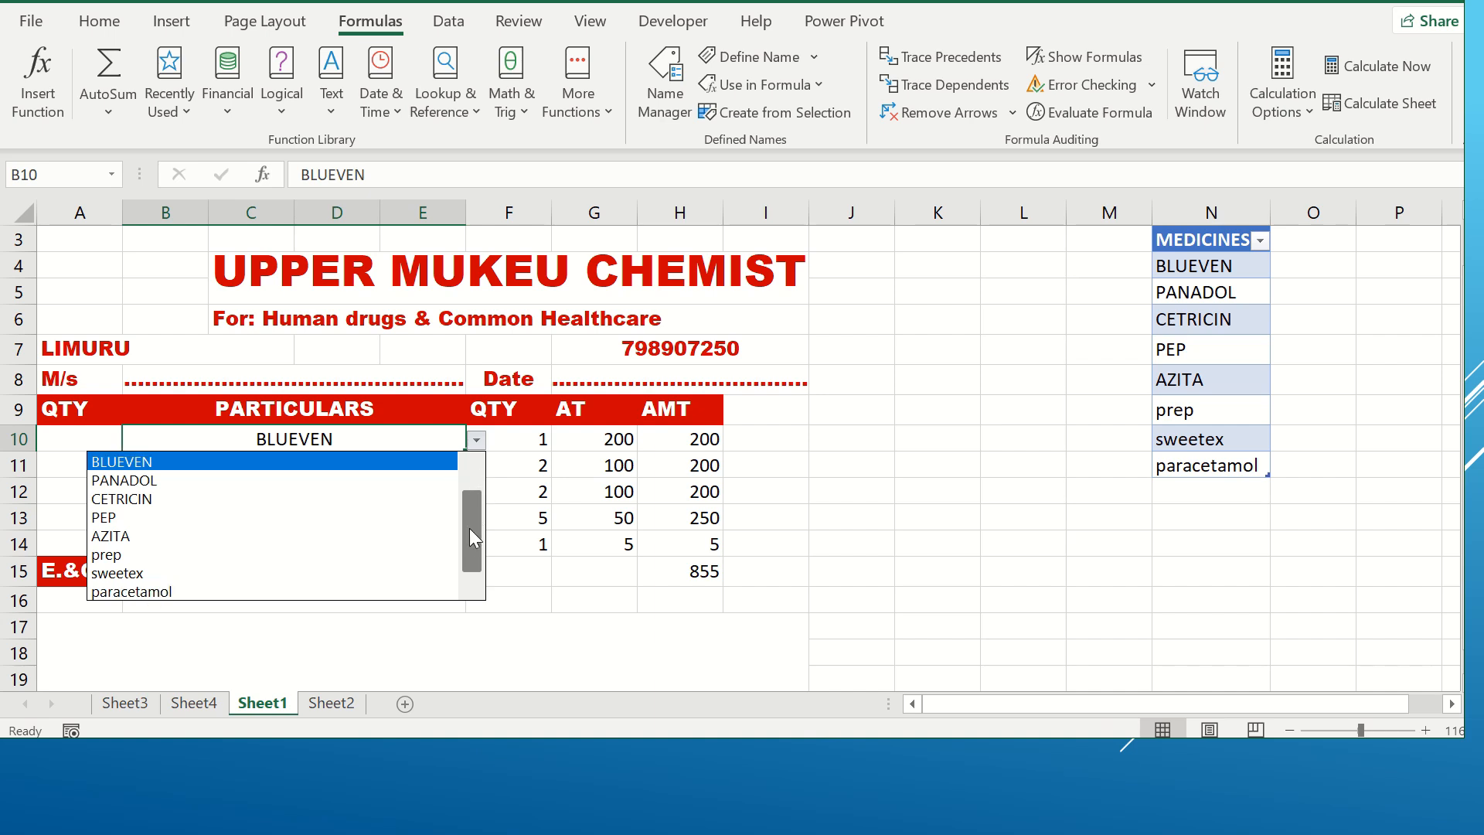
left_click(416, 435)
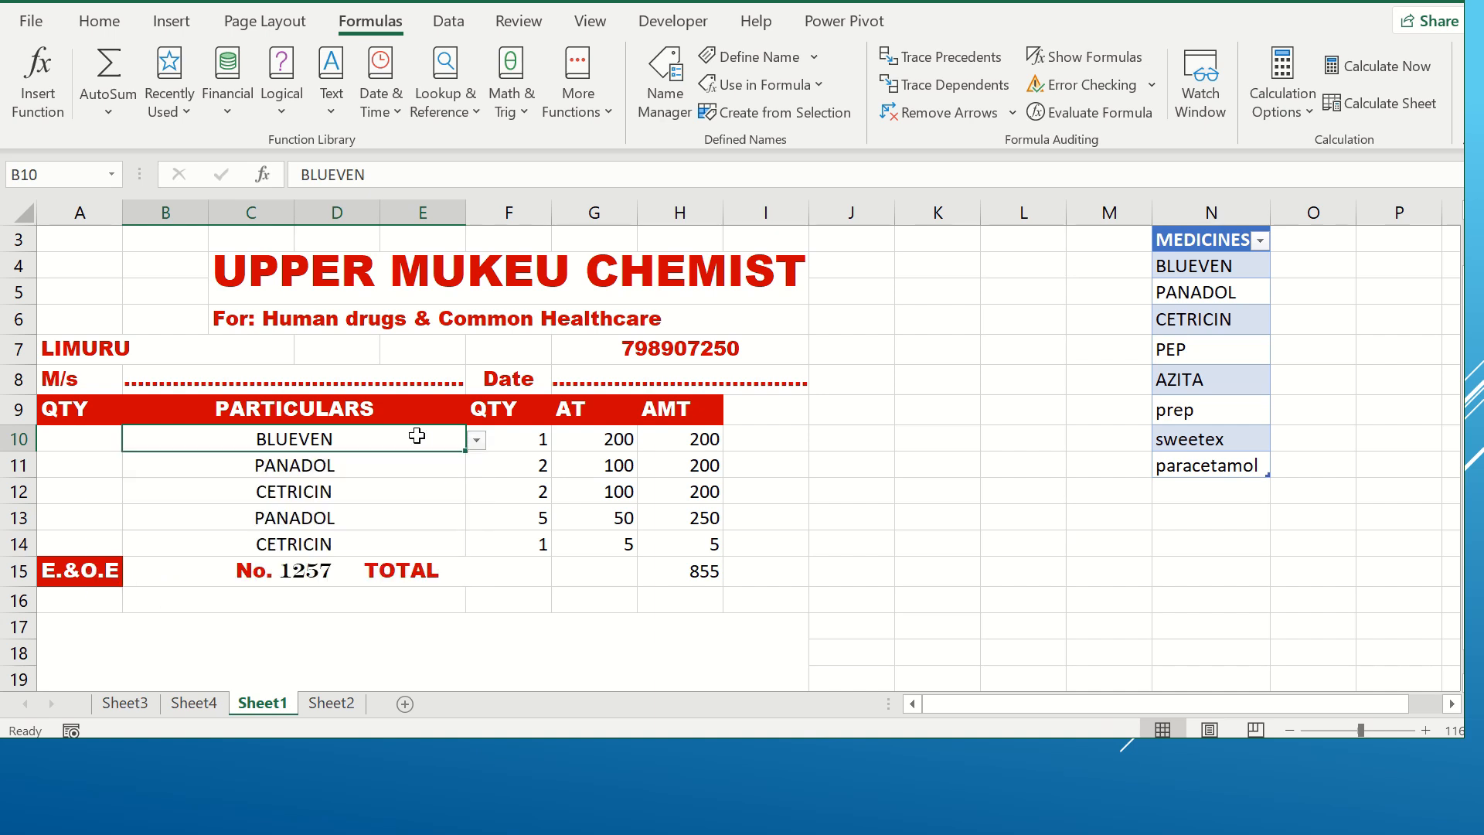
left_click(478, 464)
left_click(456, 439)
left_click(476, 439)
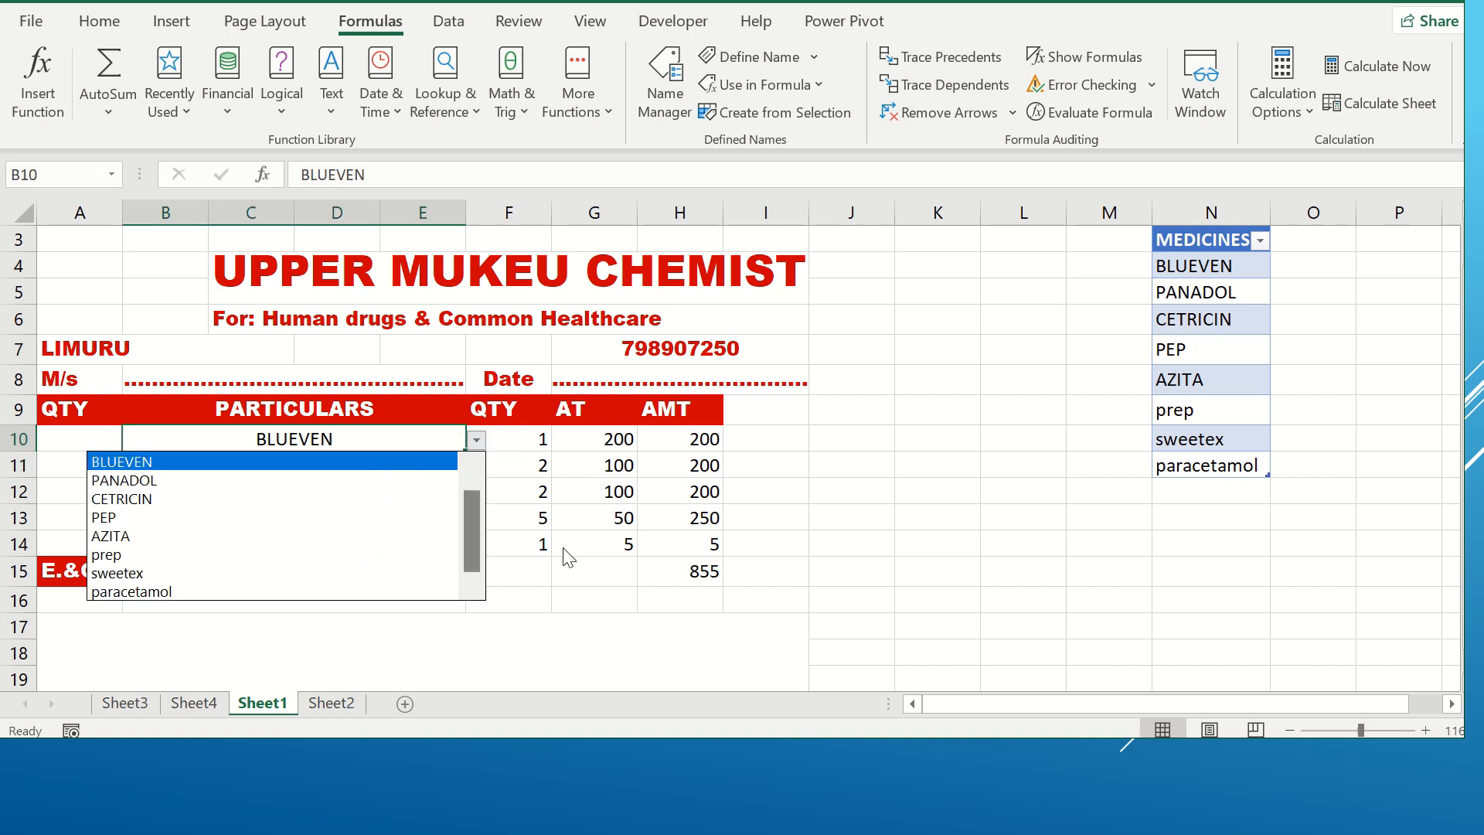
key("Escape")
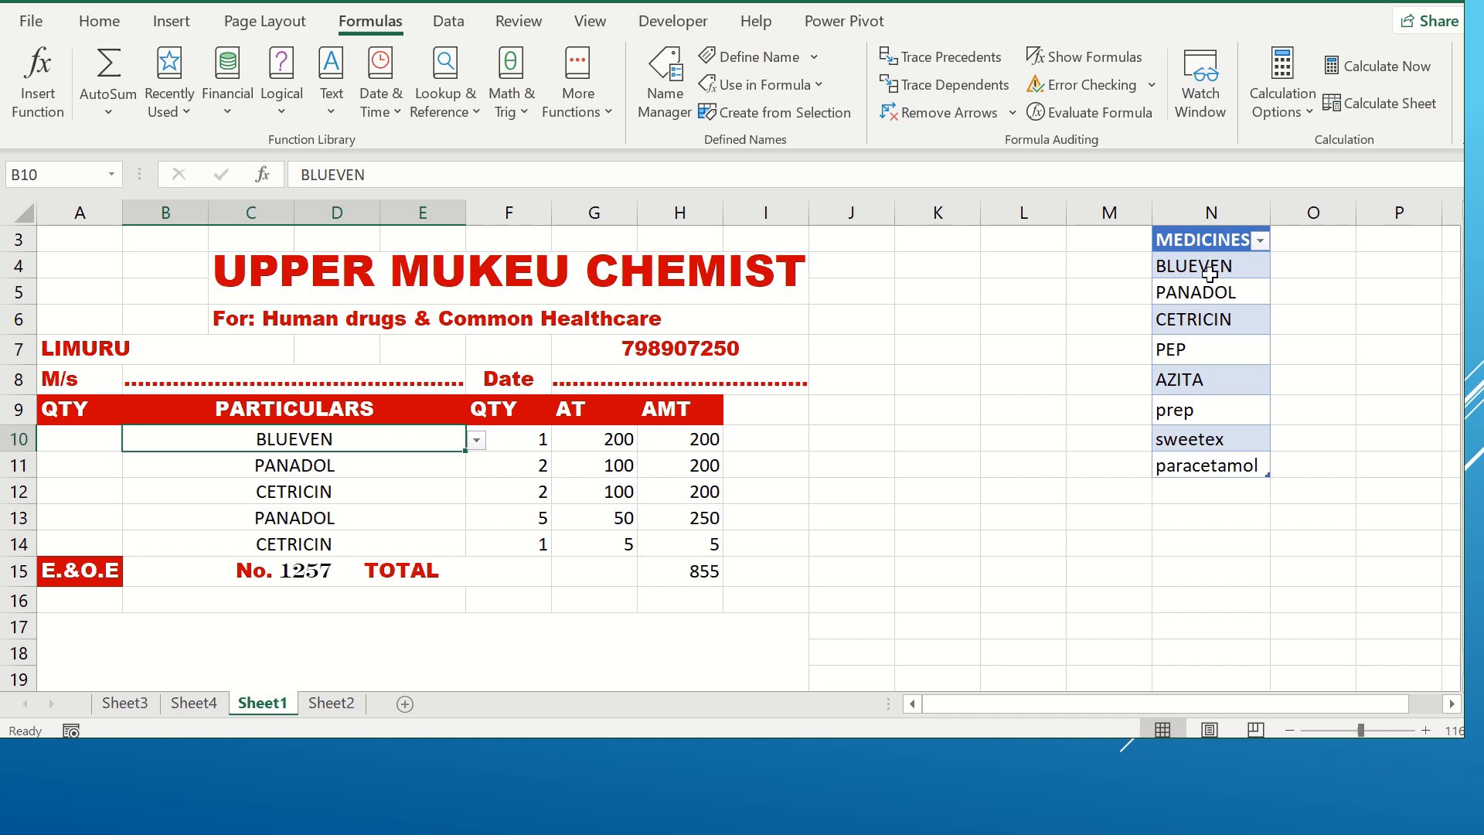
double_click(1191, 236)
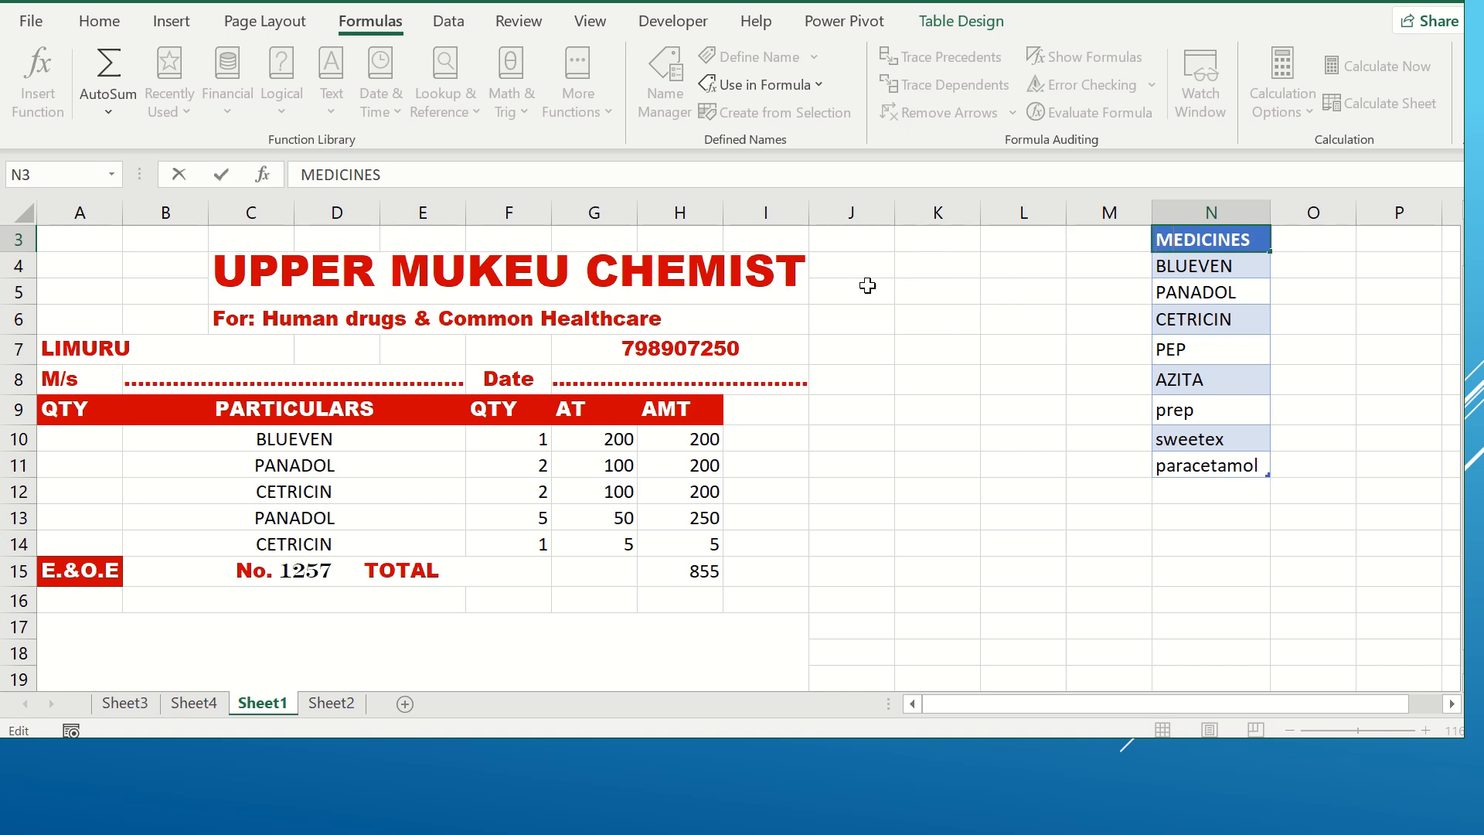
left_click(160, 30)
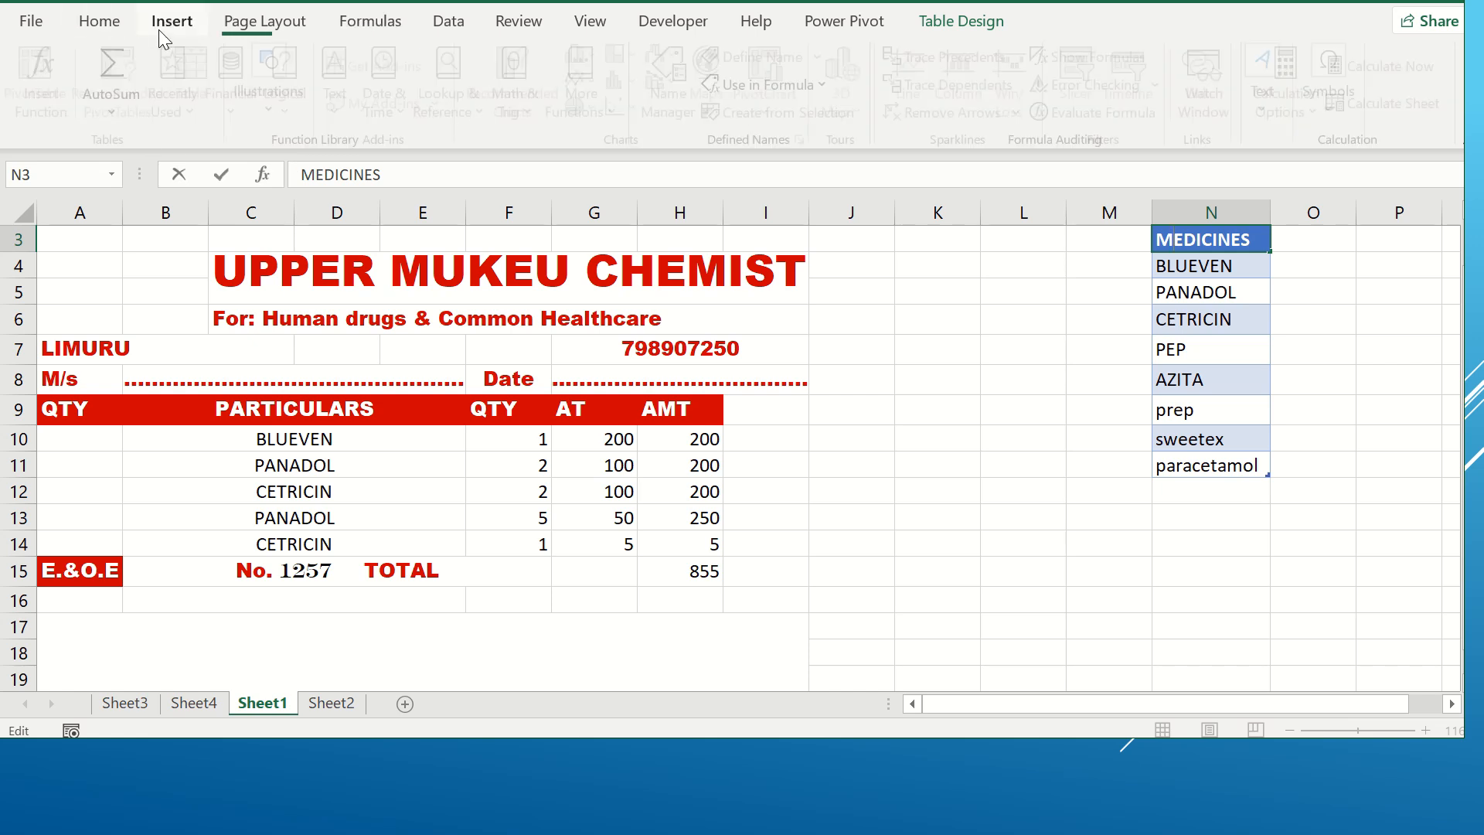
left_click(99, 27)
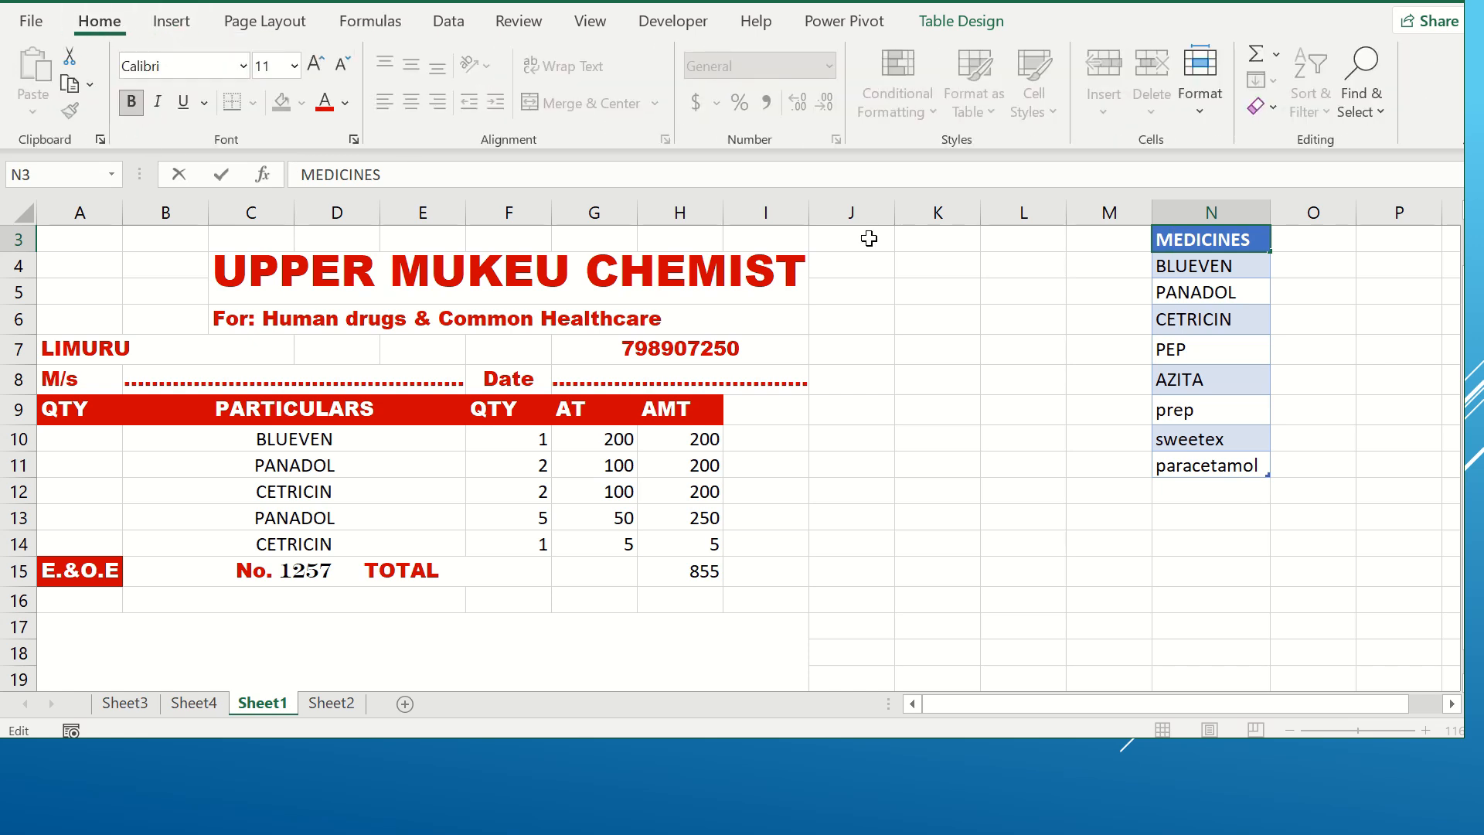
Step: Select the MEDICINES table and examine its table name
left_click_drag(1097, 269, 1219, 466)
left_click(1214, 237)
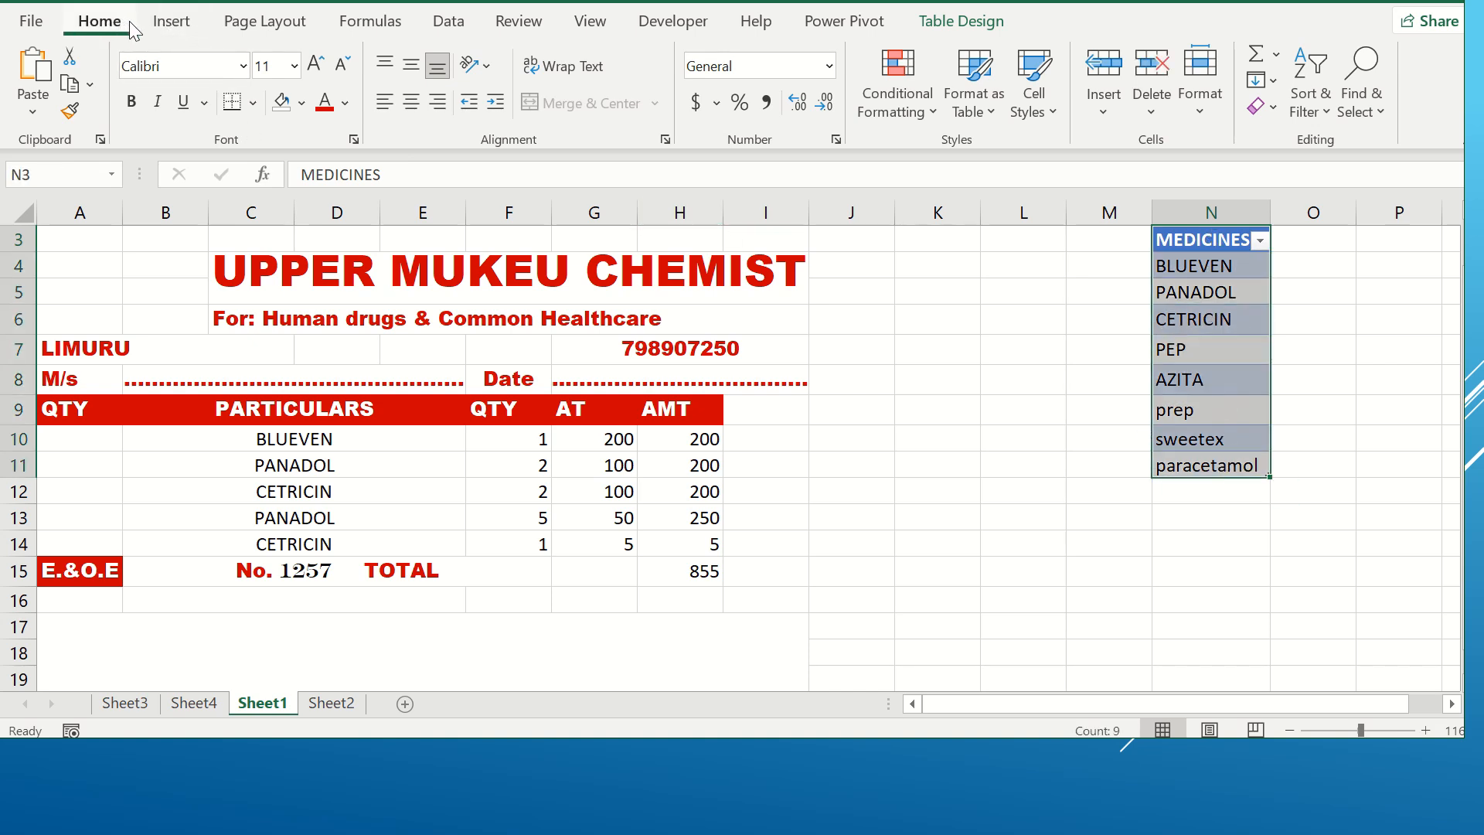
left_click(173, 22)
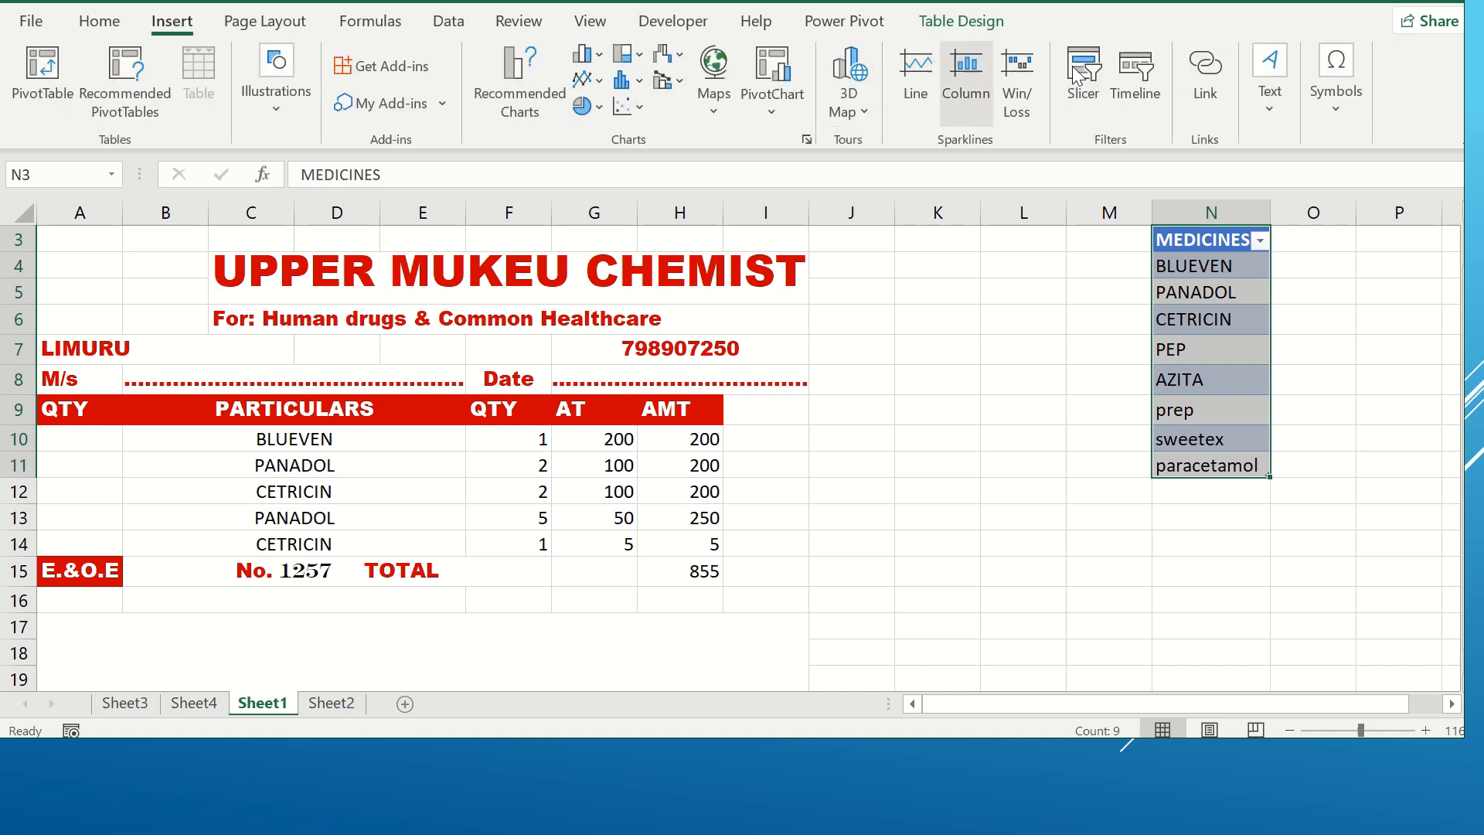
left_click(976, 29)
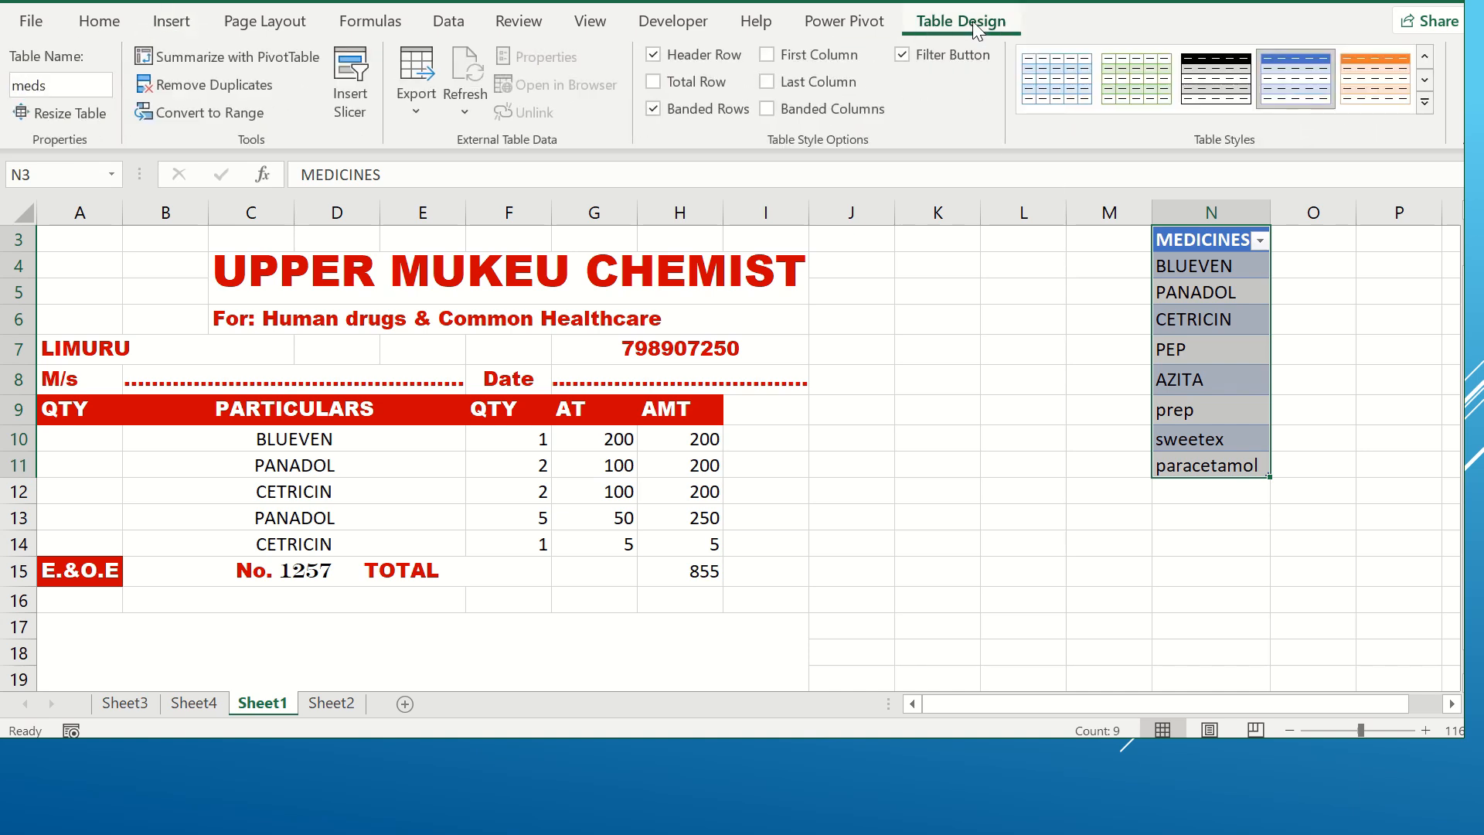
left_click(53, 88)
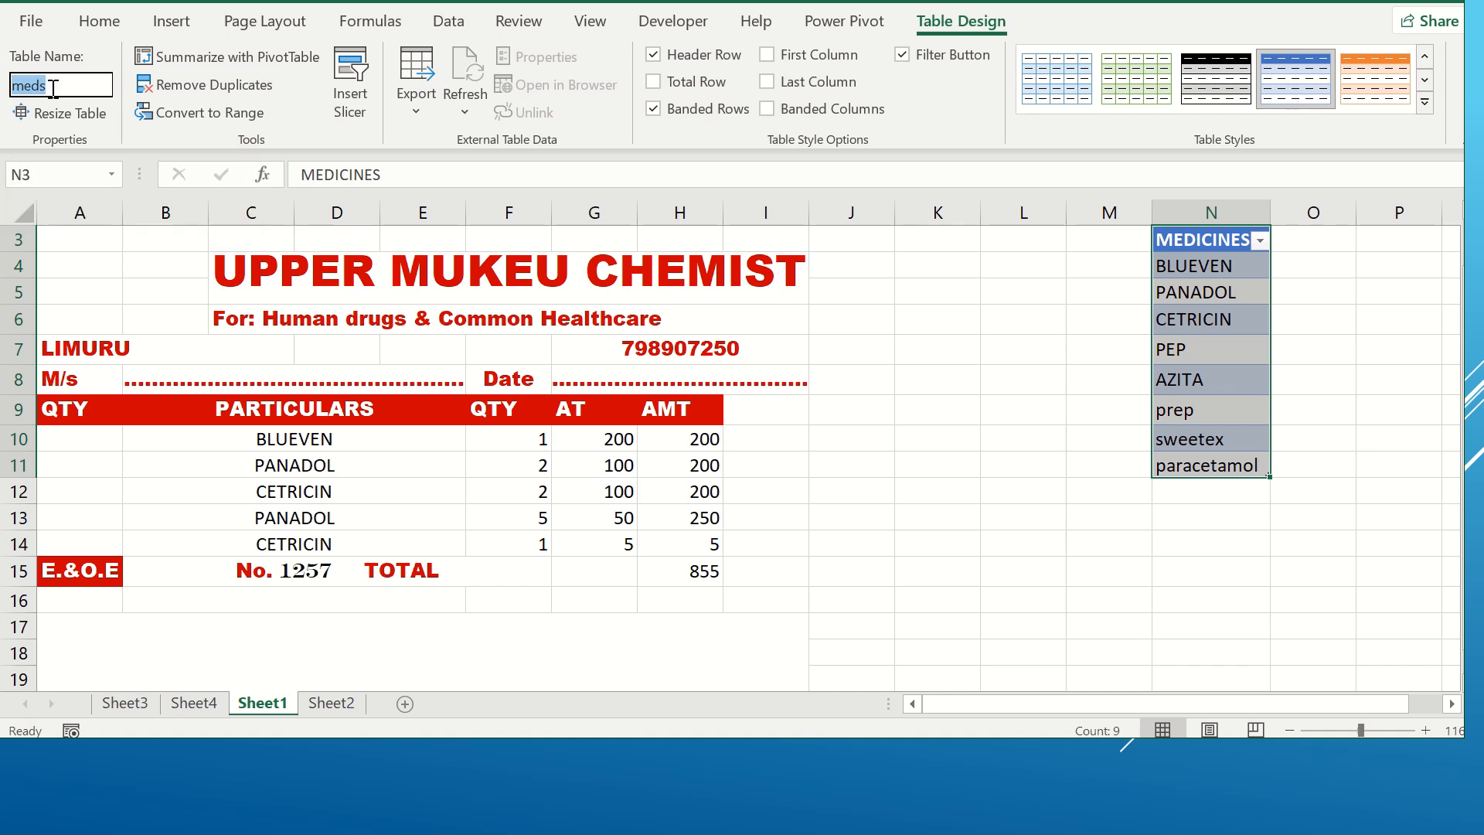
left_click(1090, 325)
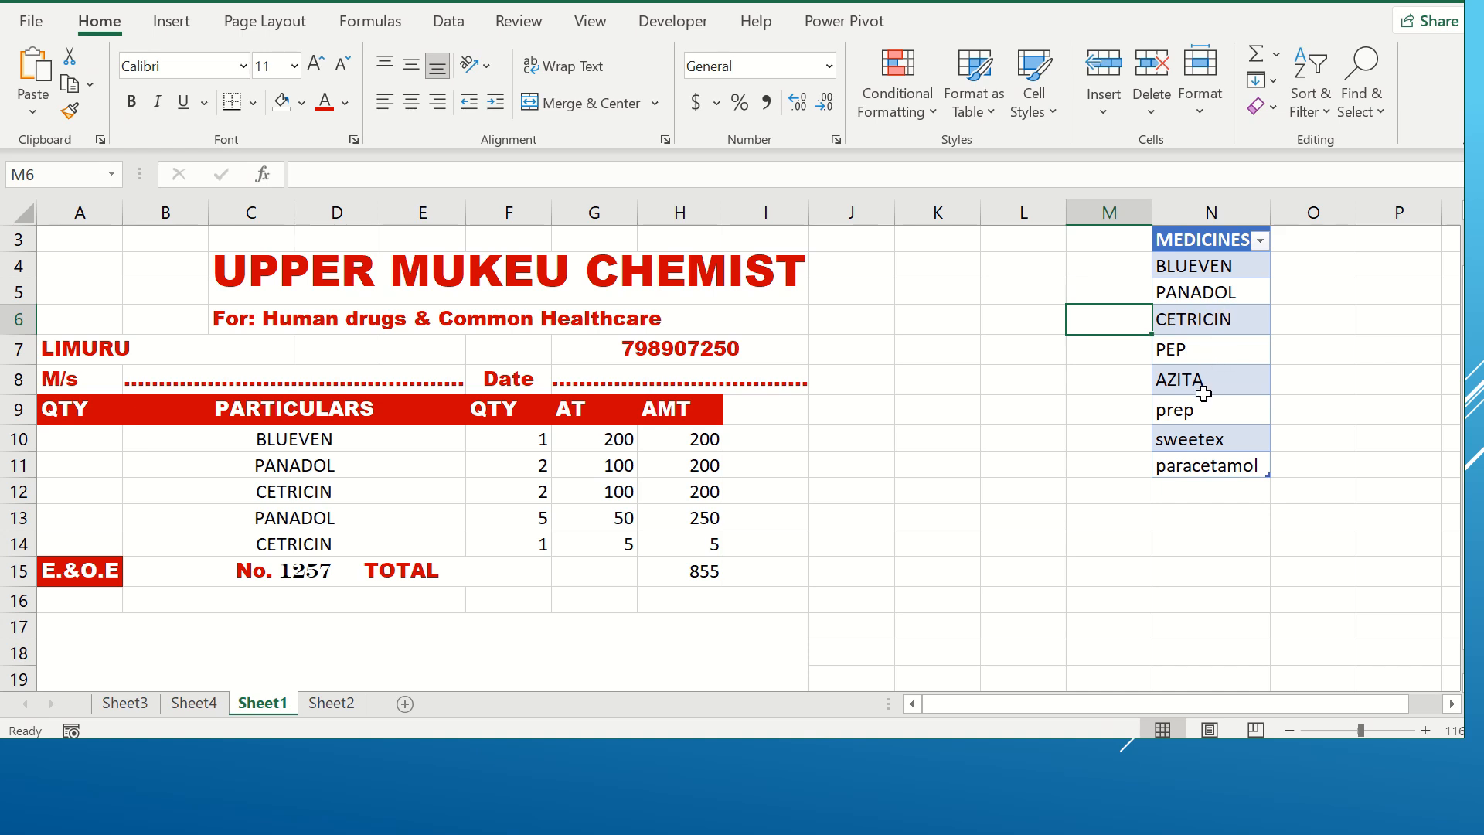
Step: Add paanadol extra as a new entry below paracetamol in the MEDICINES list
left_click(1182, 495)
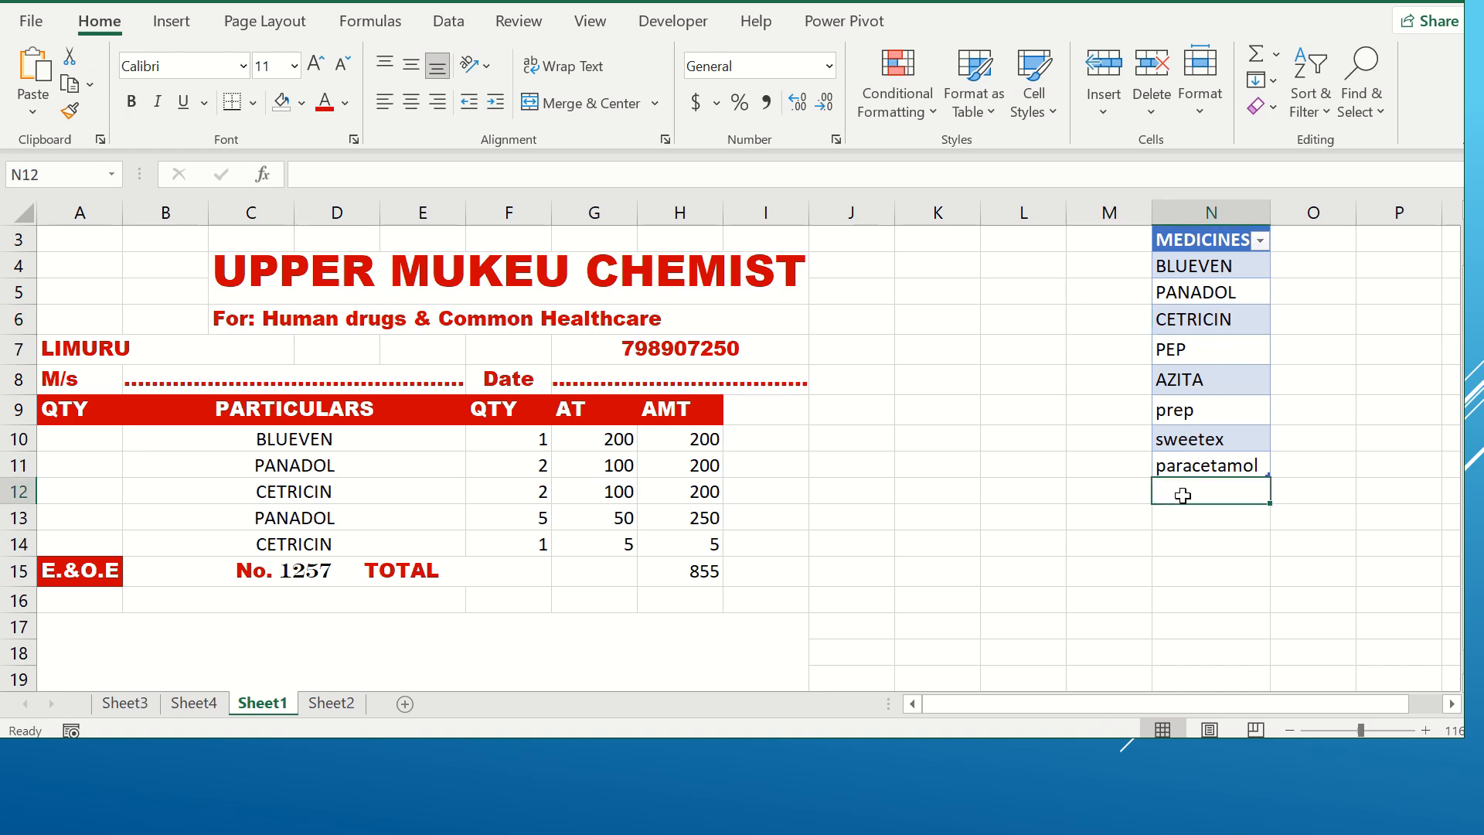
type("pab")
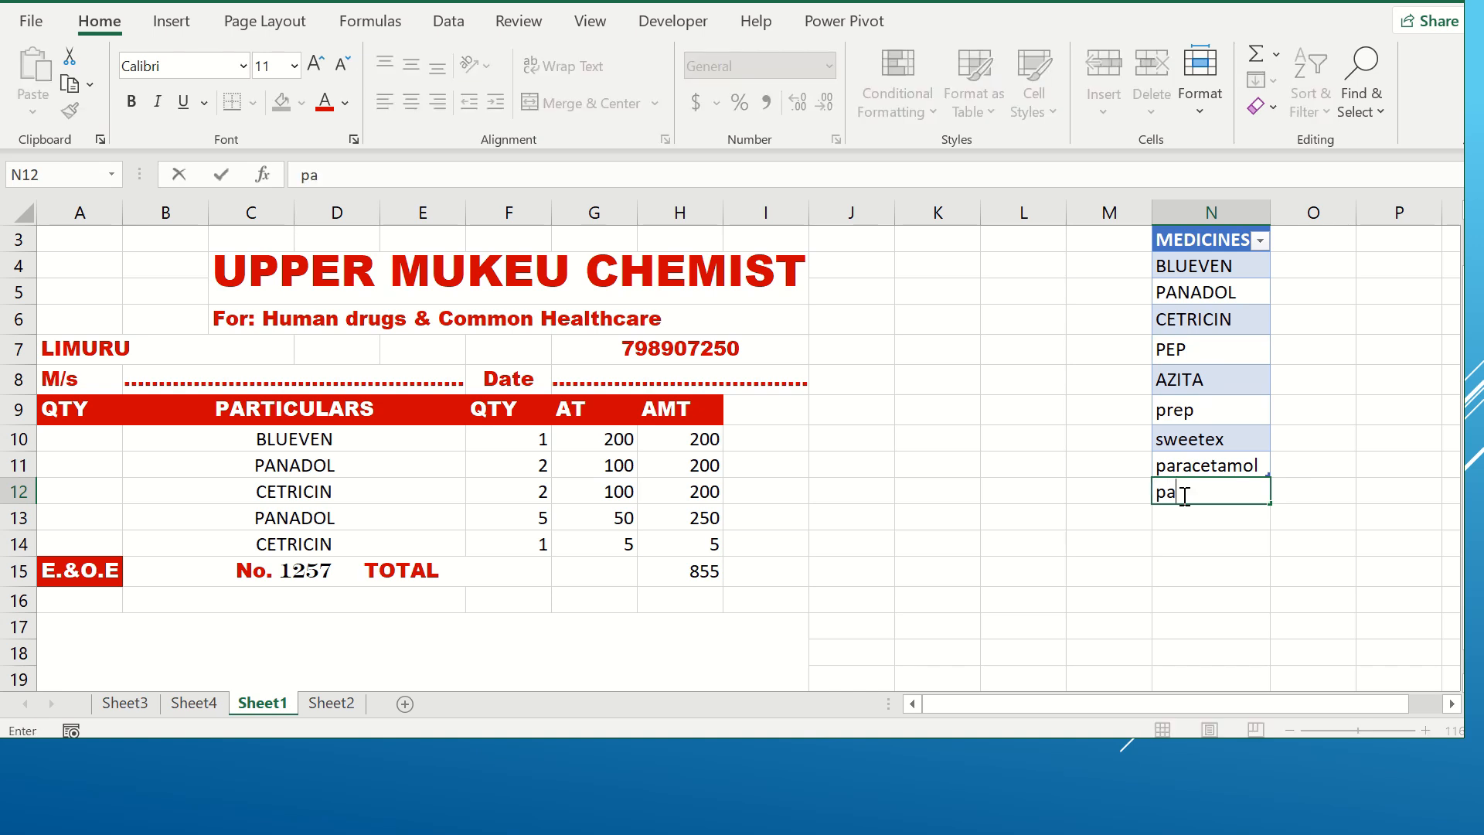
key("BackSpace")
type("anadol  extra")
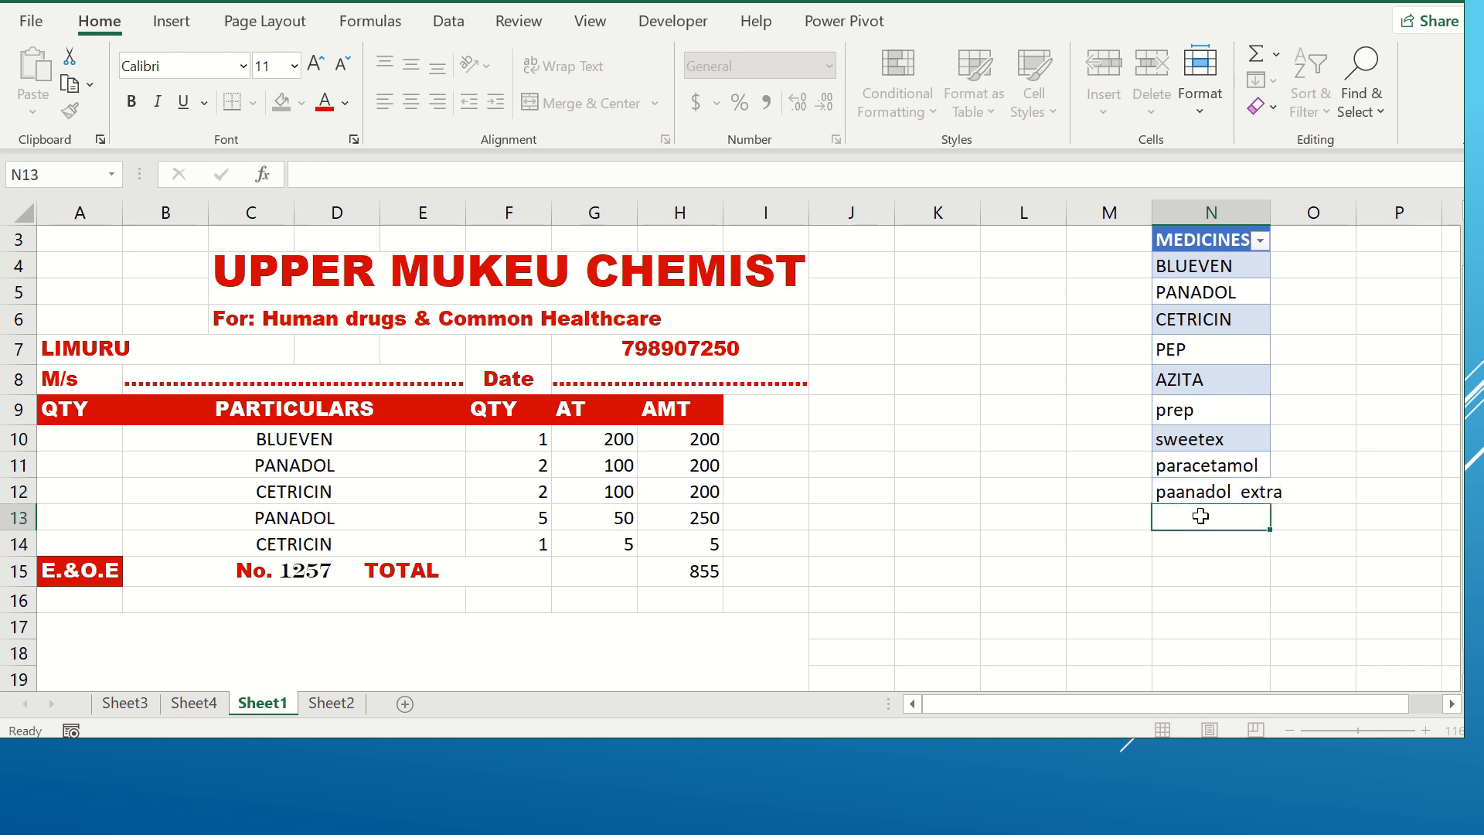
left_click(1203, 514)
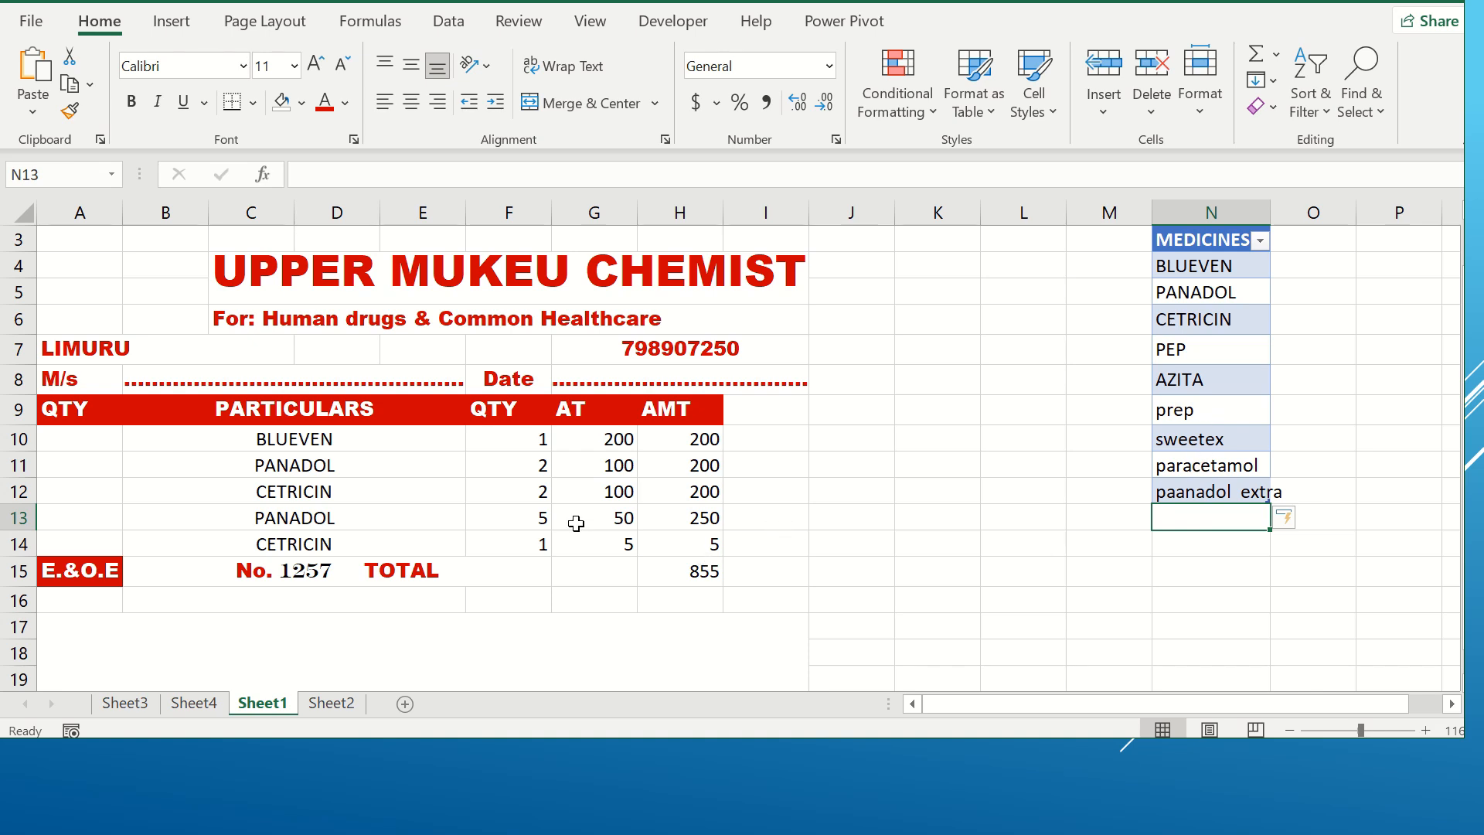
Step: Open the drop-down lists in the PARTICULARS cells to check them for the new medicine entry
left_click(447, 440)
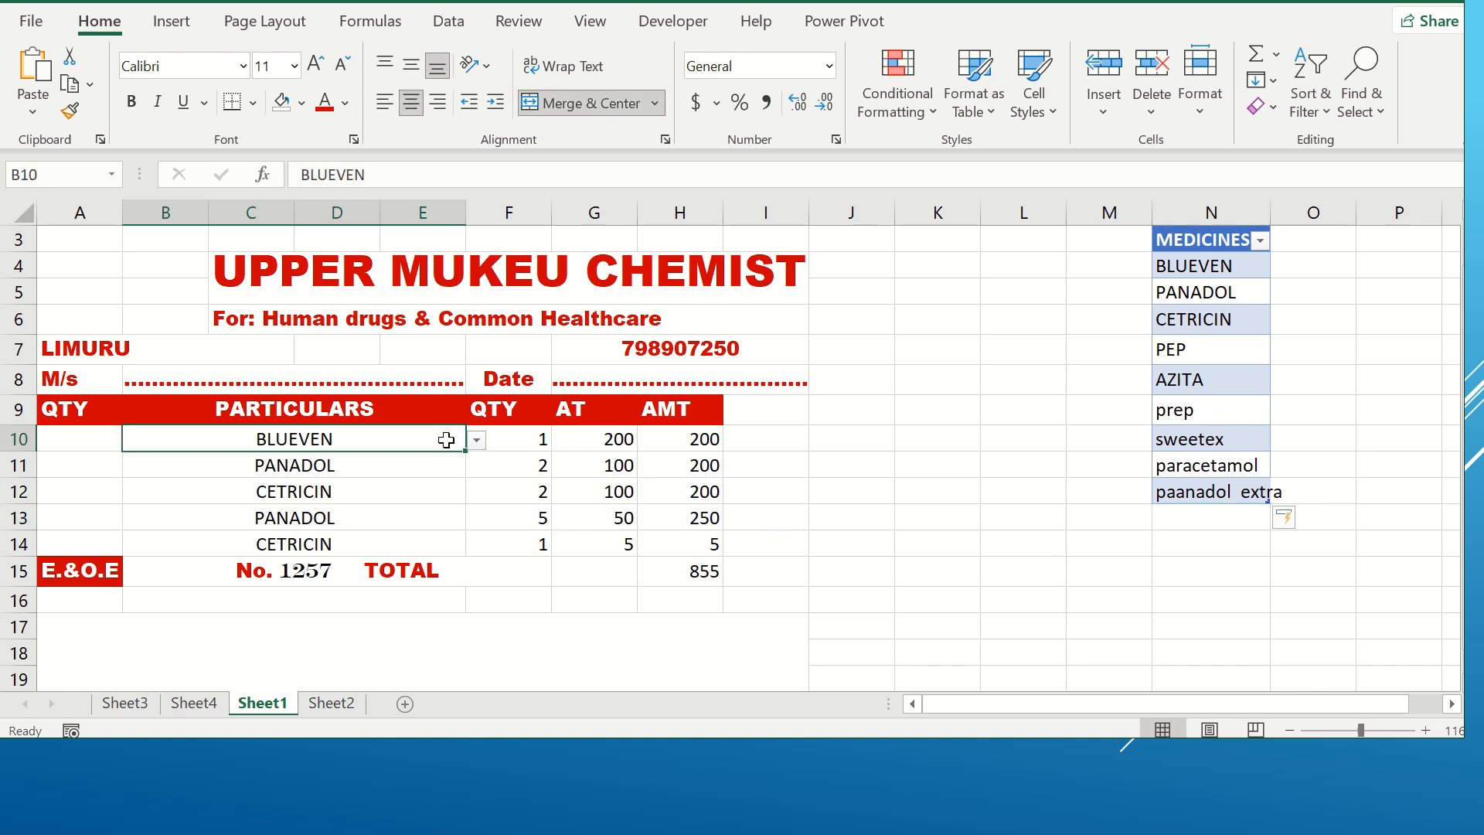
left_click(477, 440)
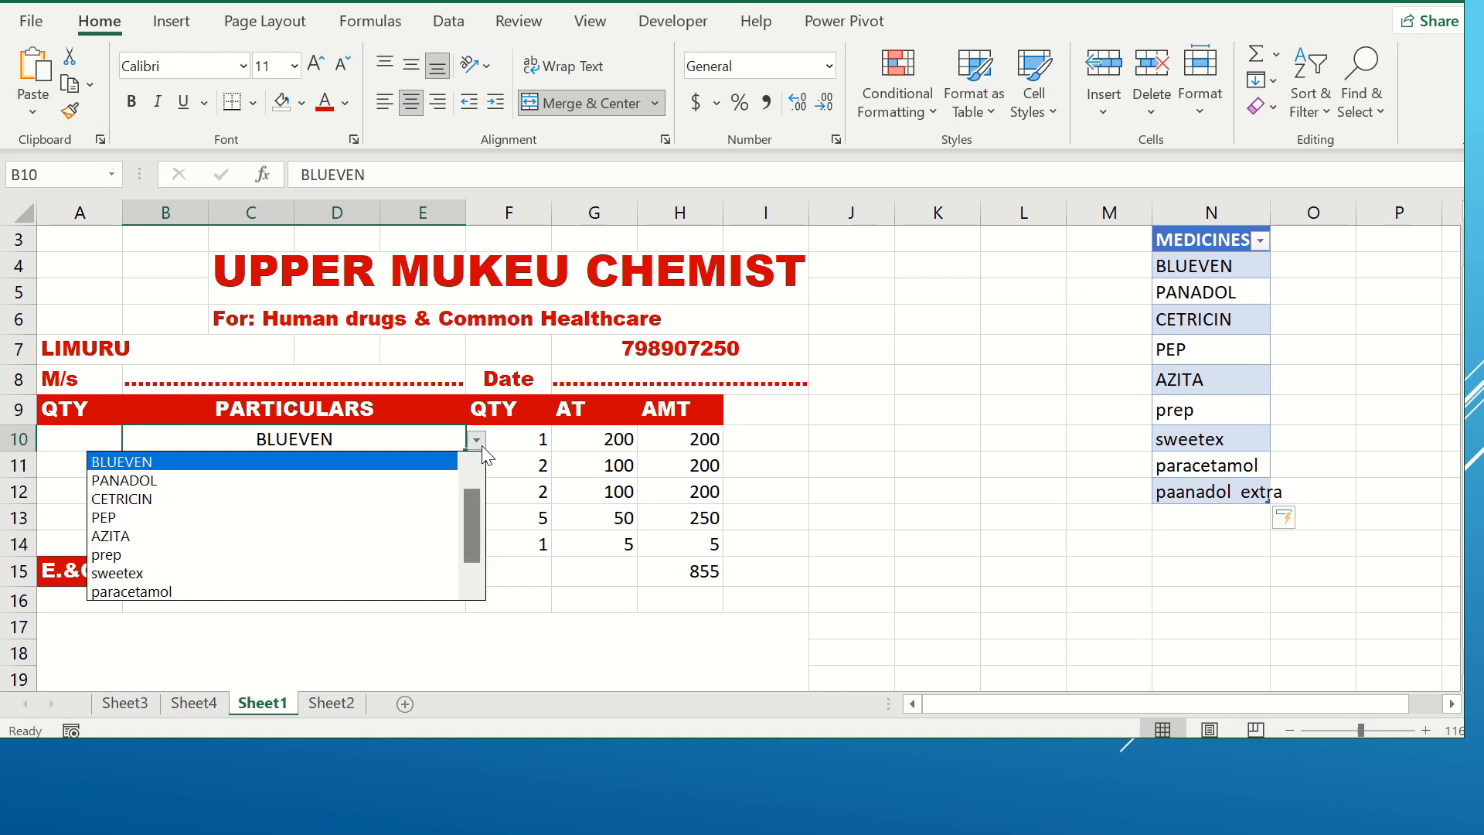
key("Escape")
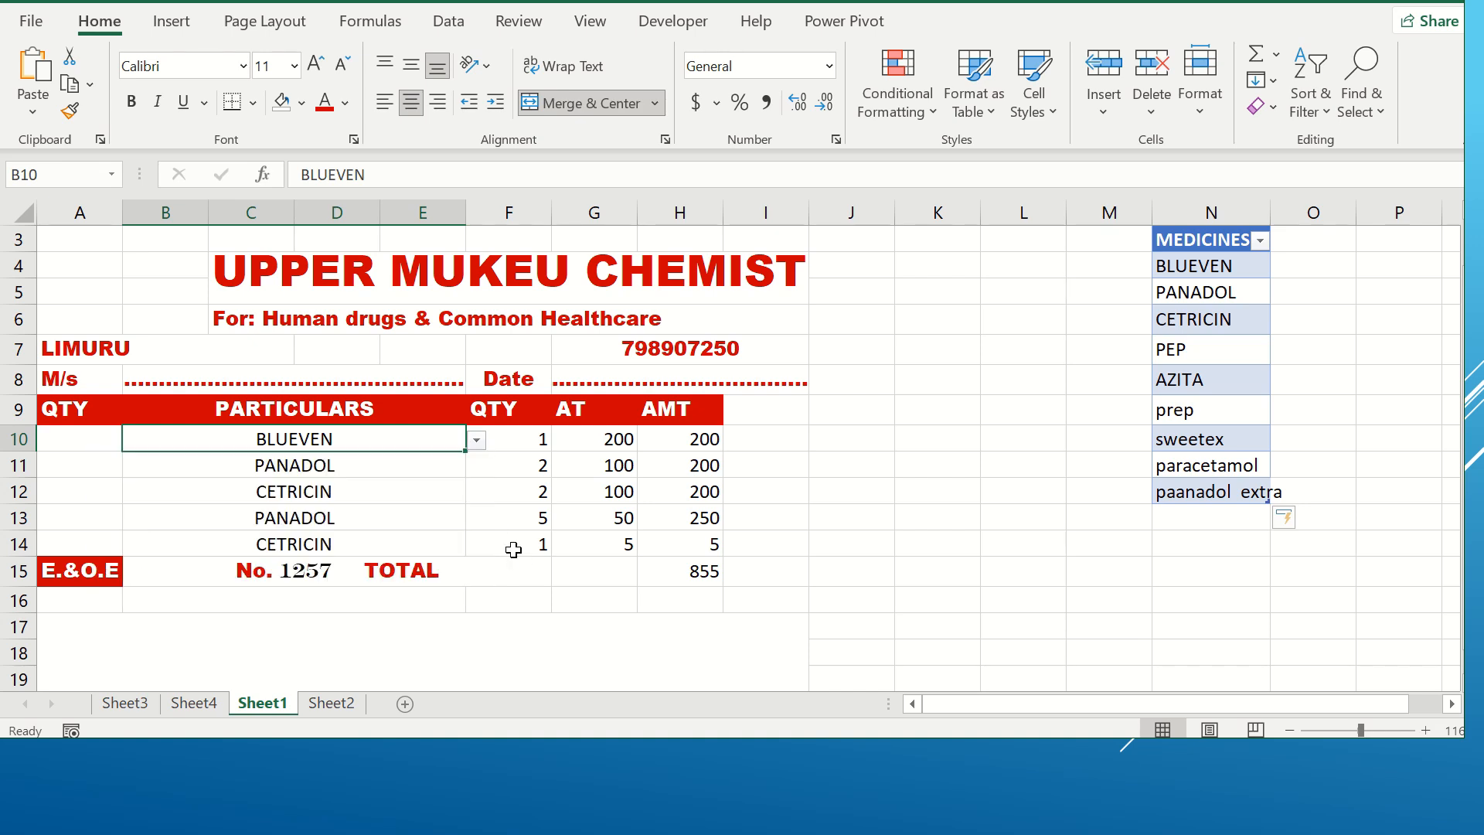
left_click(422, 544)
left_click(477, 546)
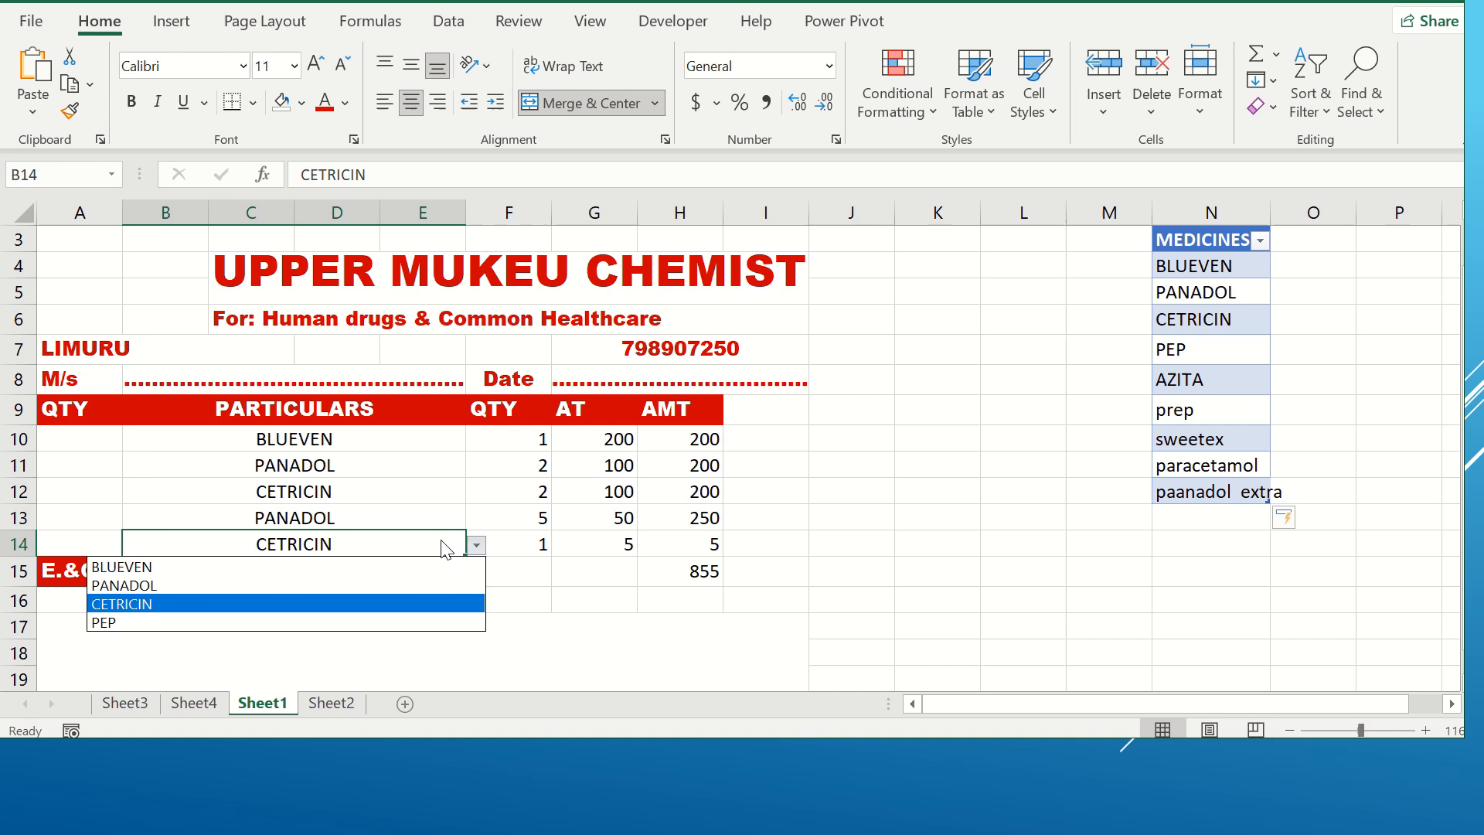
left_click(456, 512)
left_click_drag(464, 514, 486, 517)
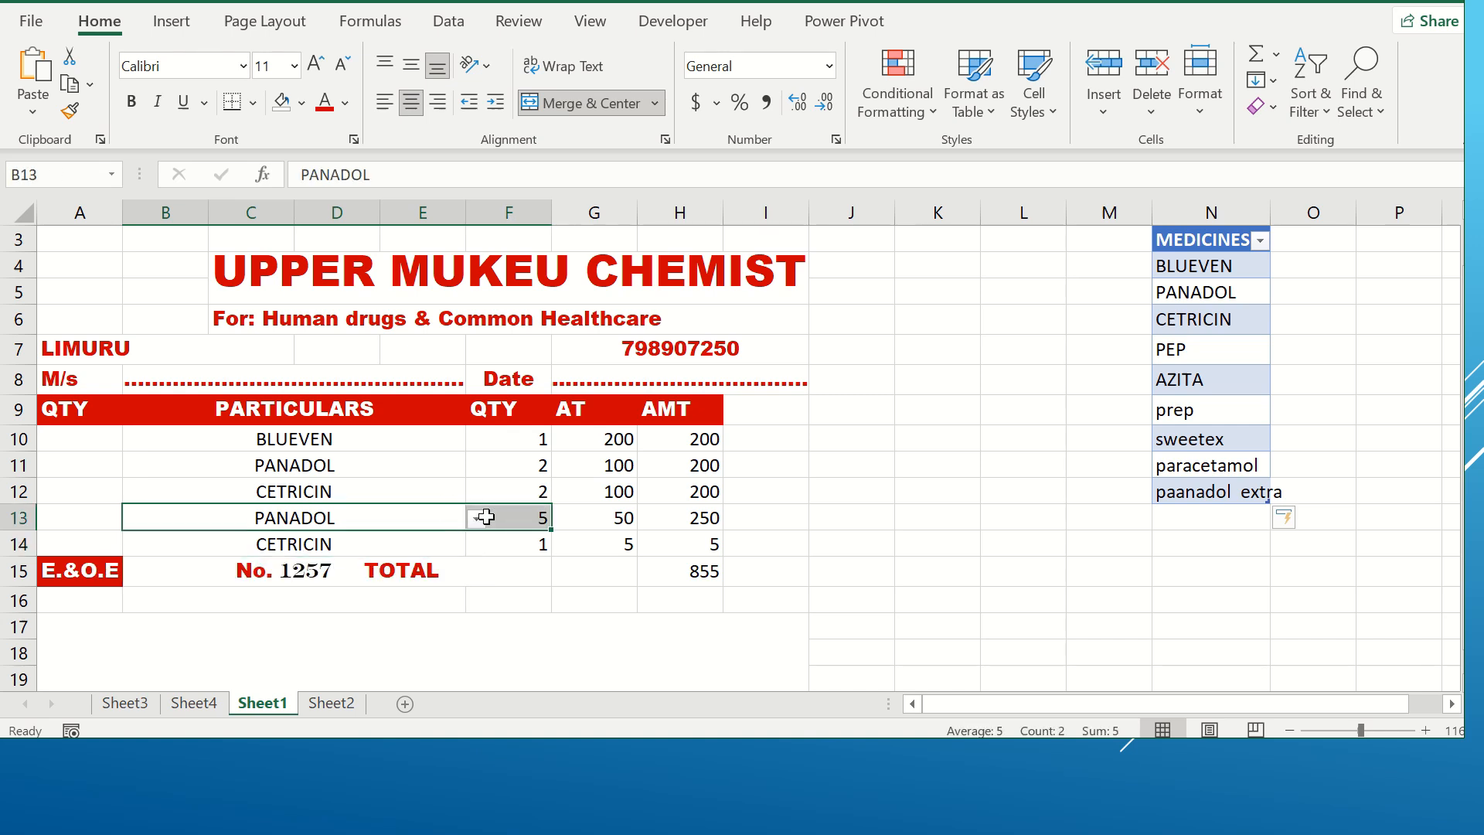
left_click(477, 520)
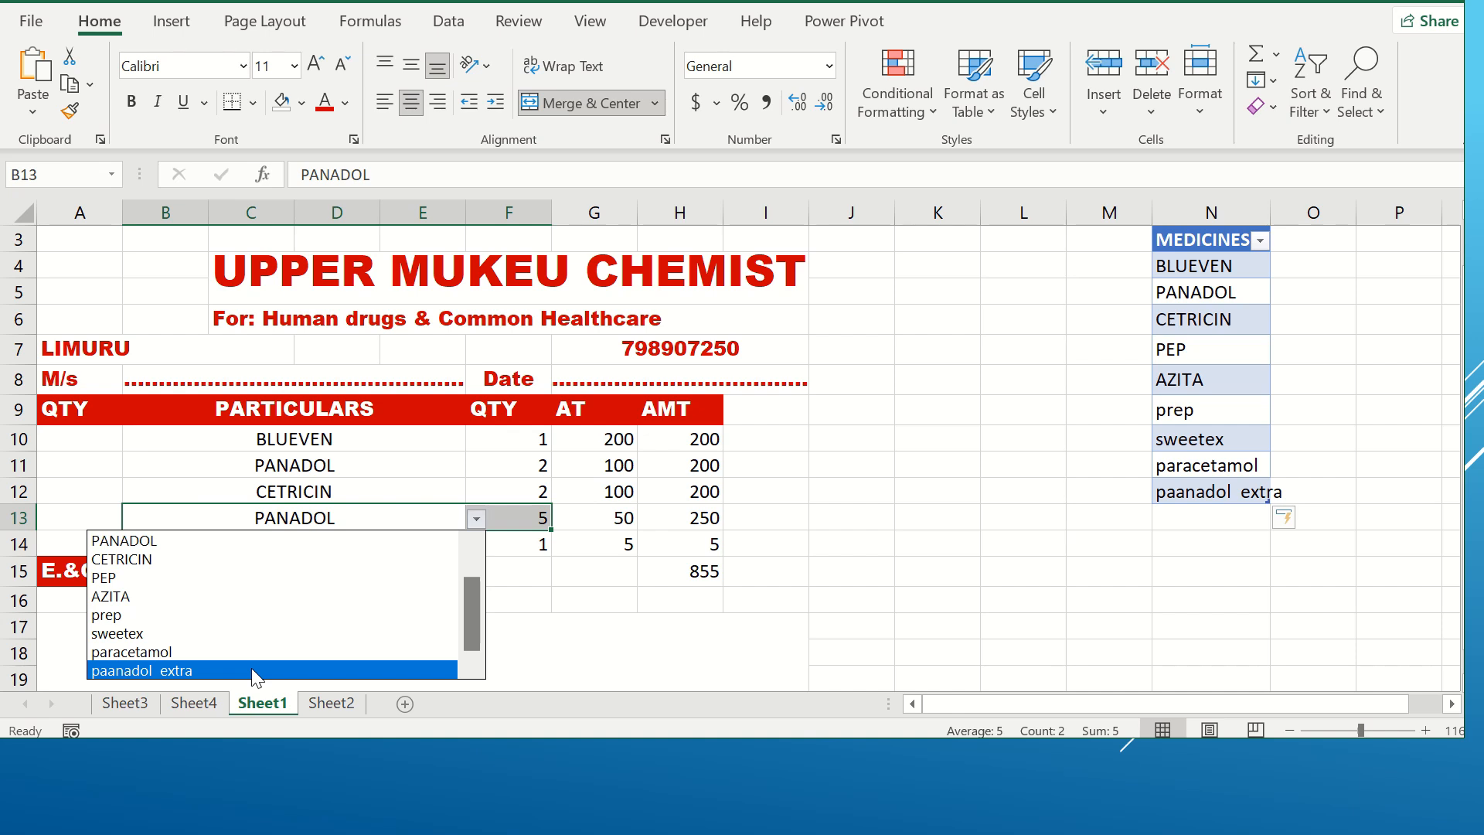
left_click(412, 426)
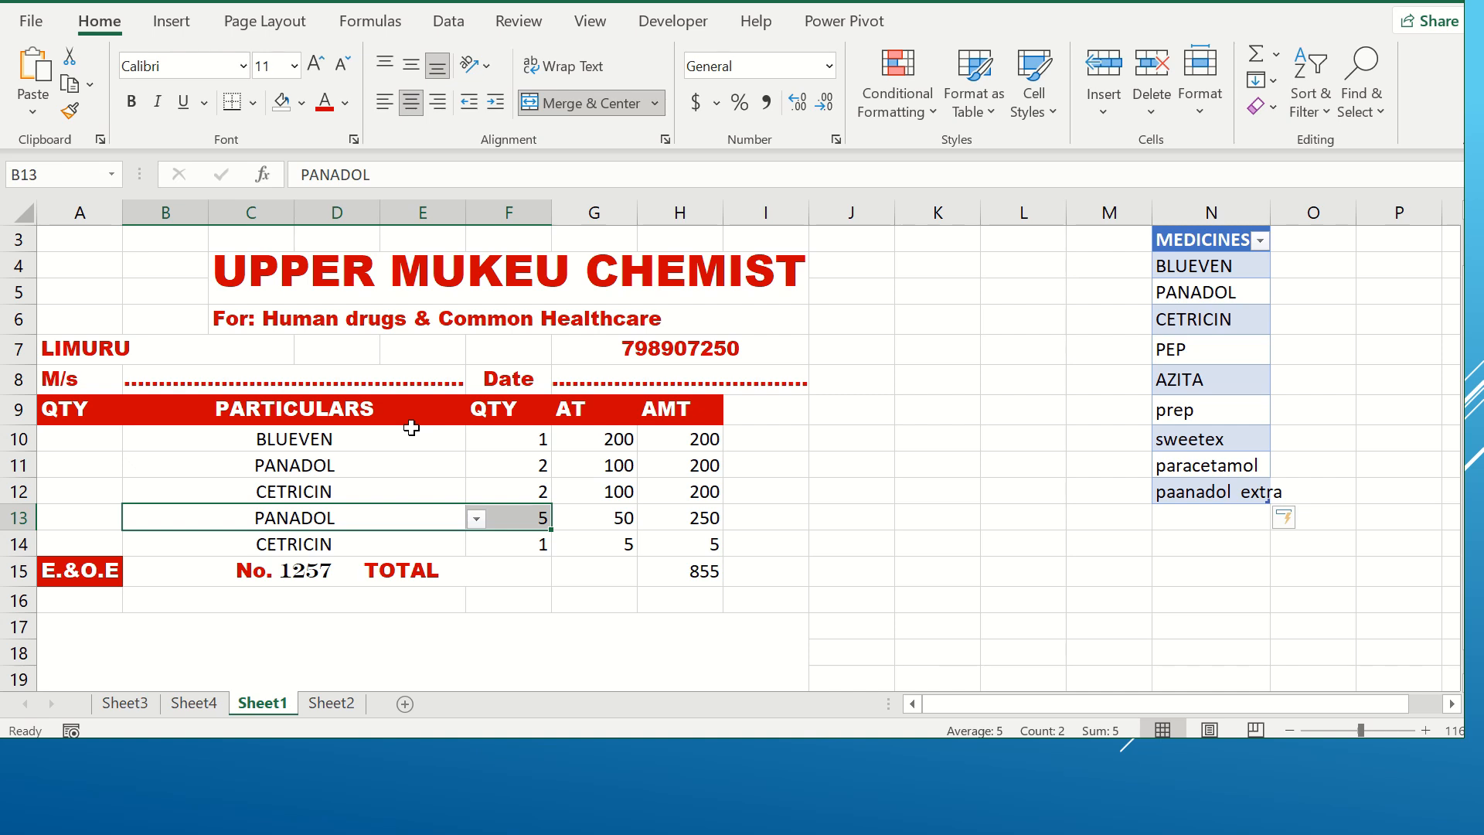
left_click(398, 439)
left_click(388, 462)
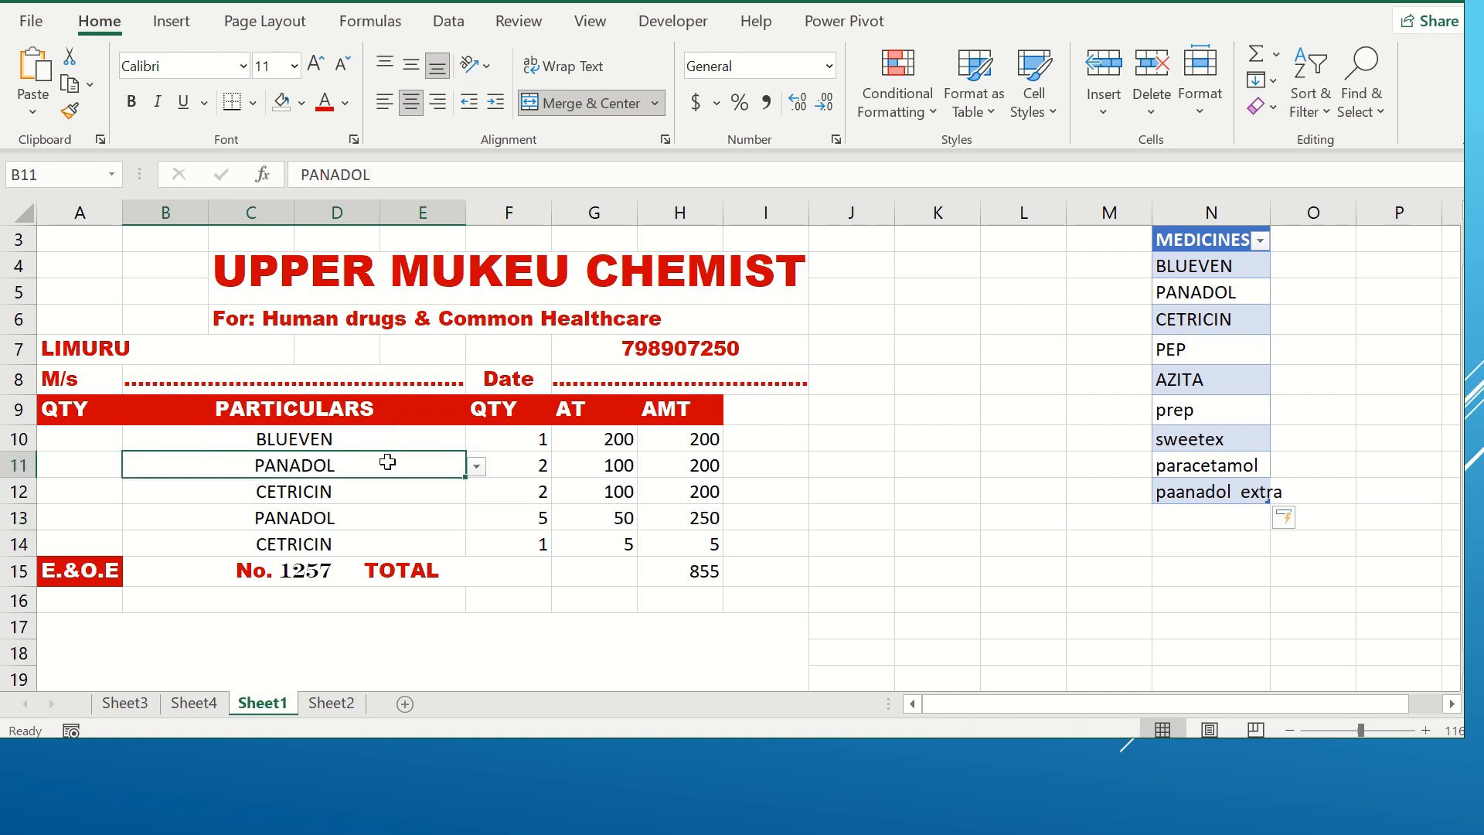
double_click(389, 461)
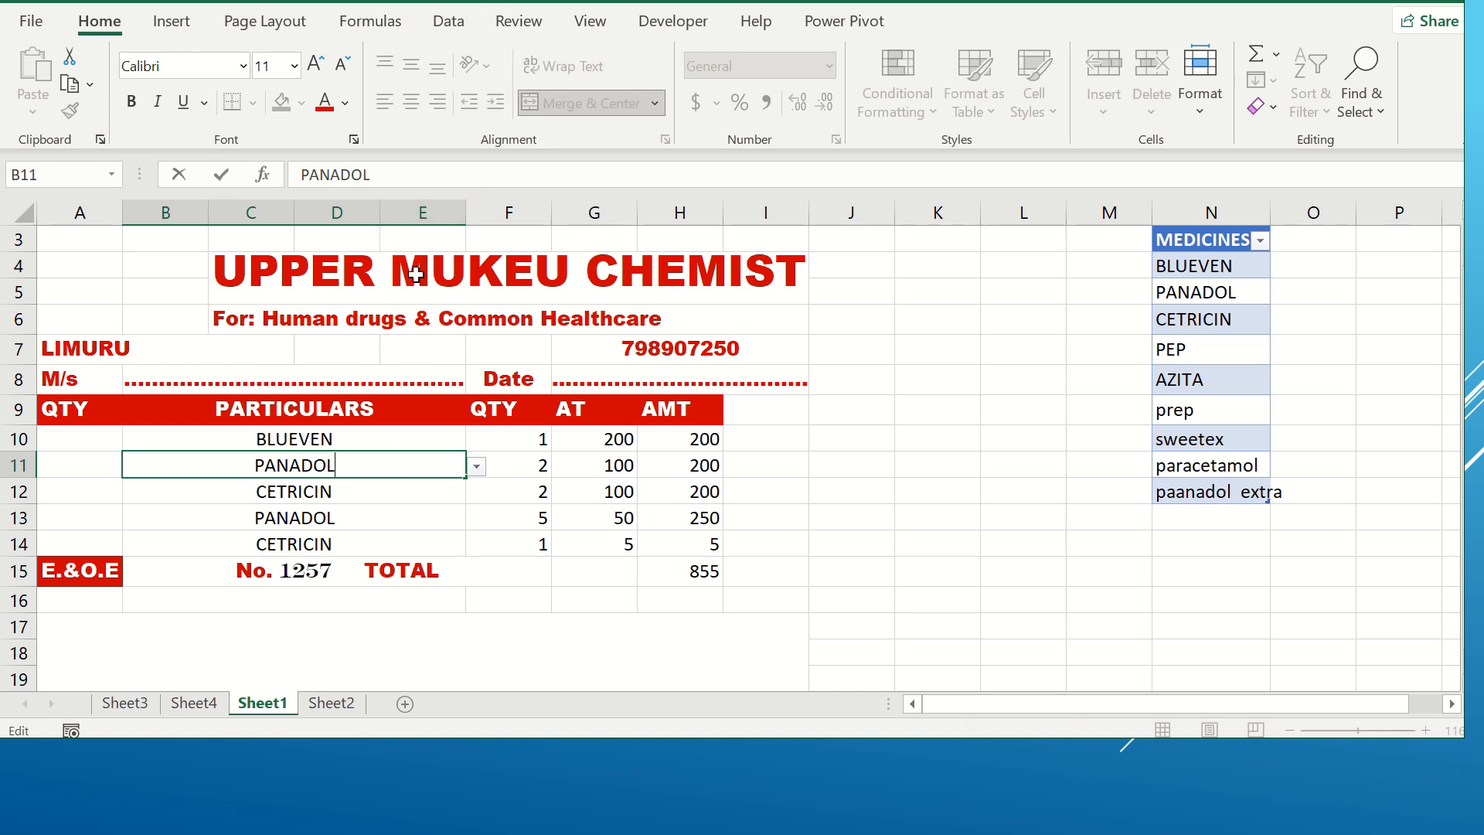
Step: Open the Data Validation settings of cell B10 and examine its List source range, then close the dialog
left_click(459, 28)
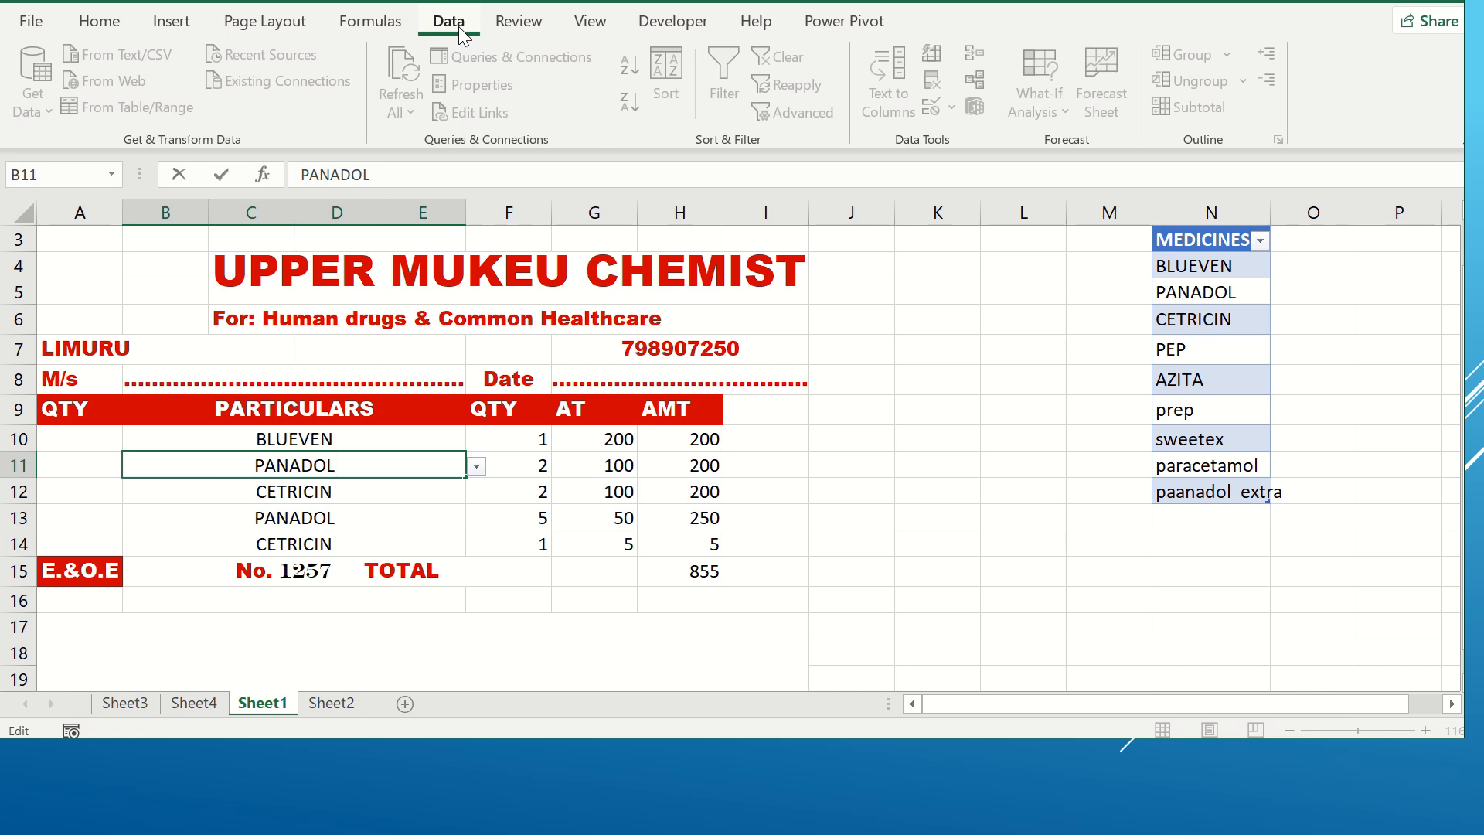
left_click(340, 445)
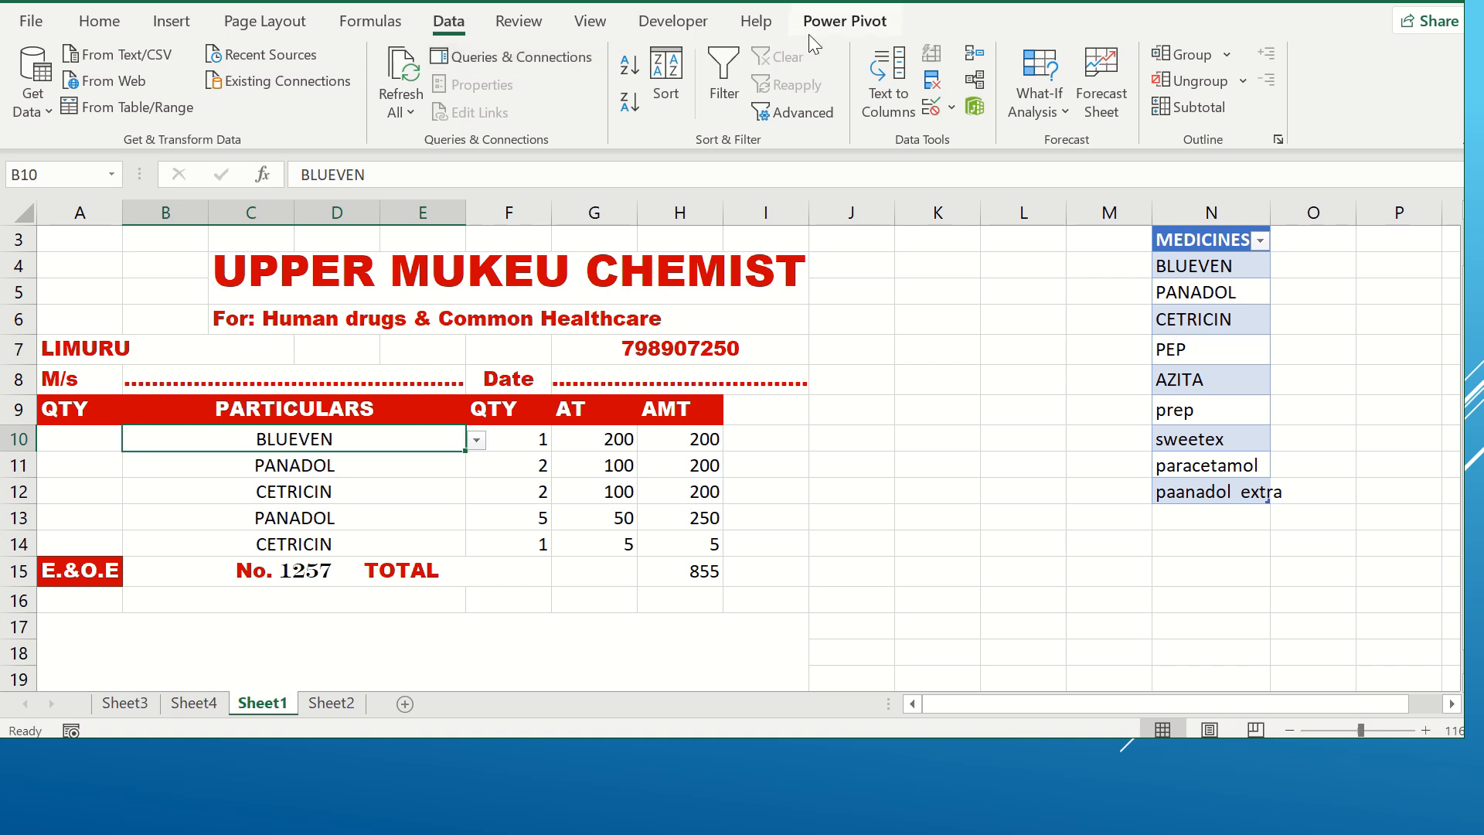
left_click(954, 107)
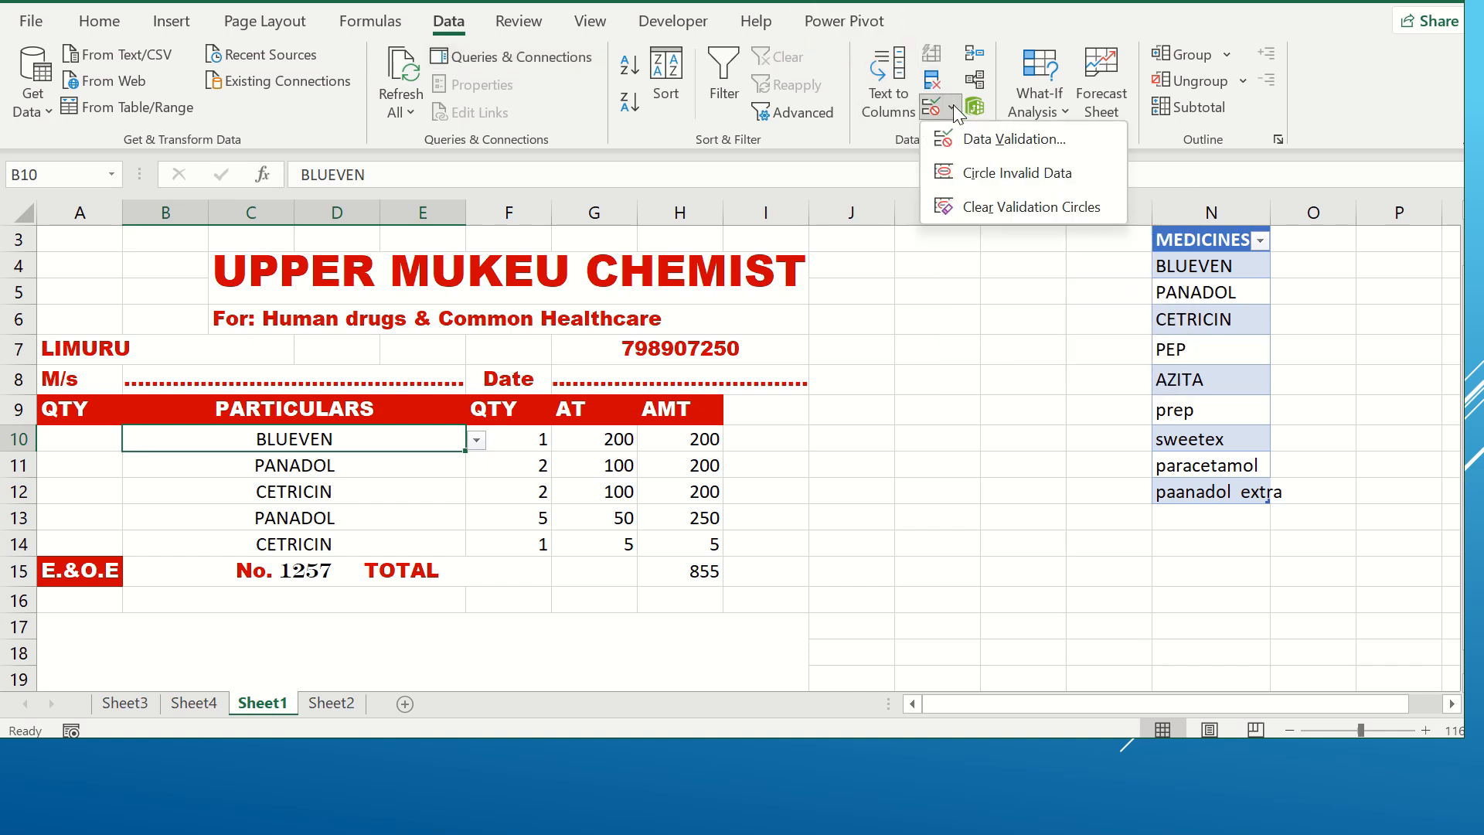
left_click(982, 141)
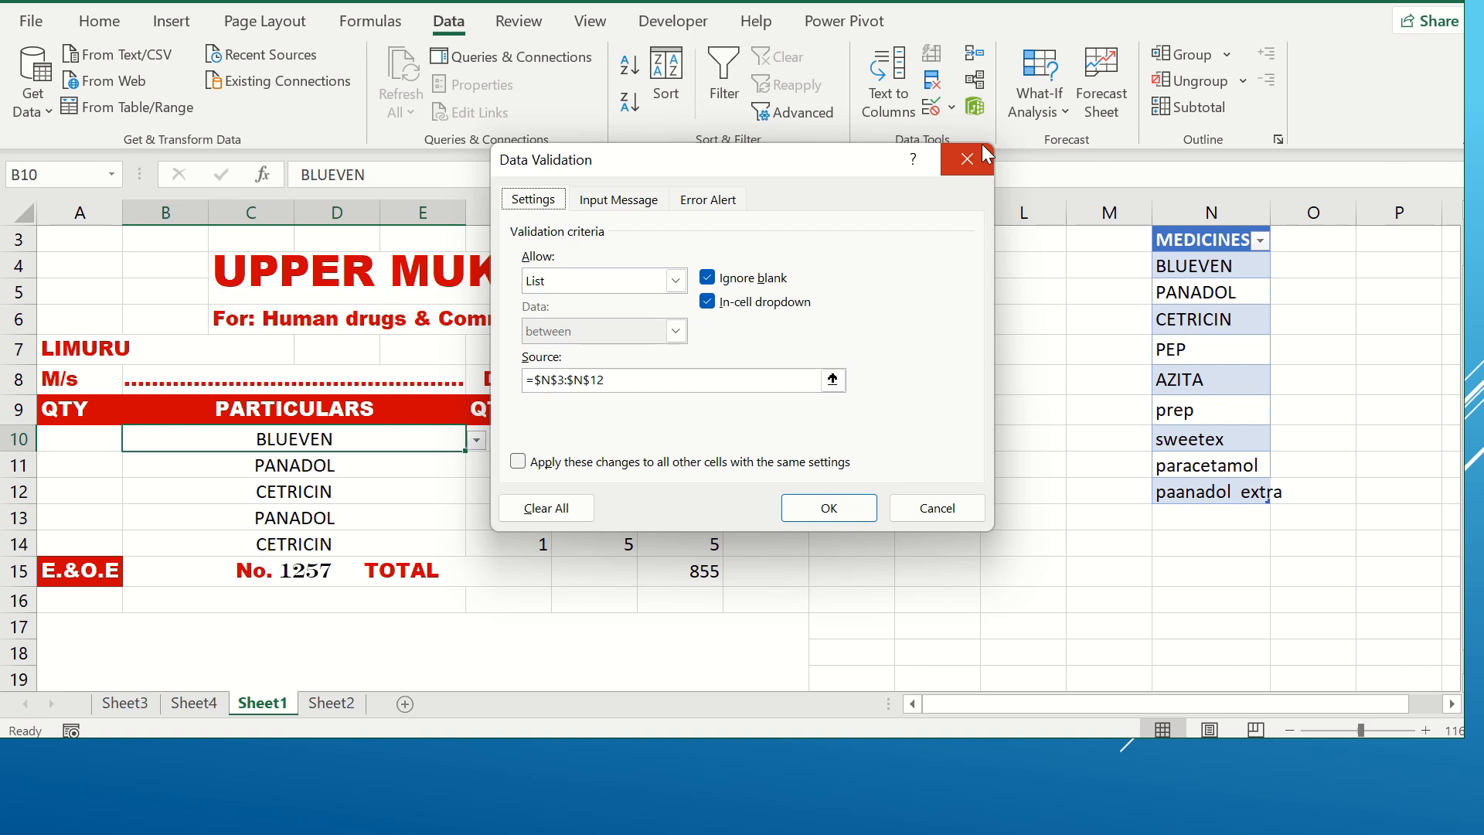
left_click(675, 281)
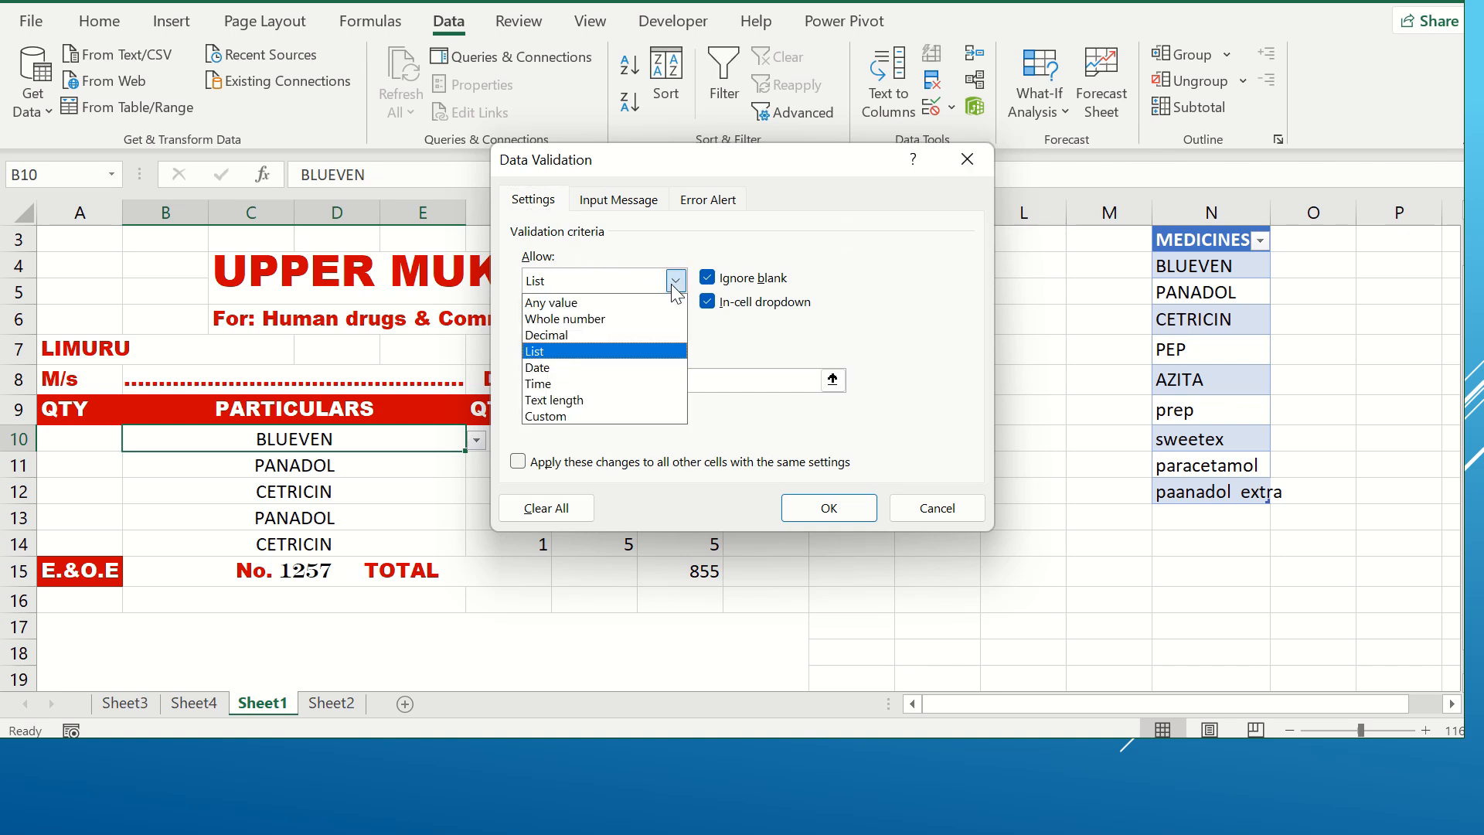
left_click(576, 357)
left_click(617, 384)
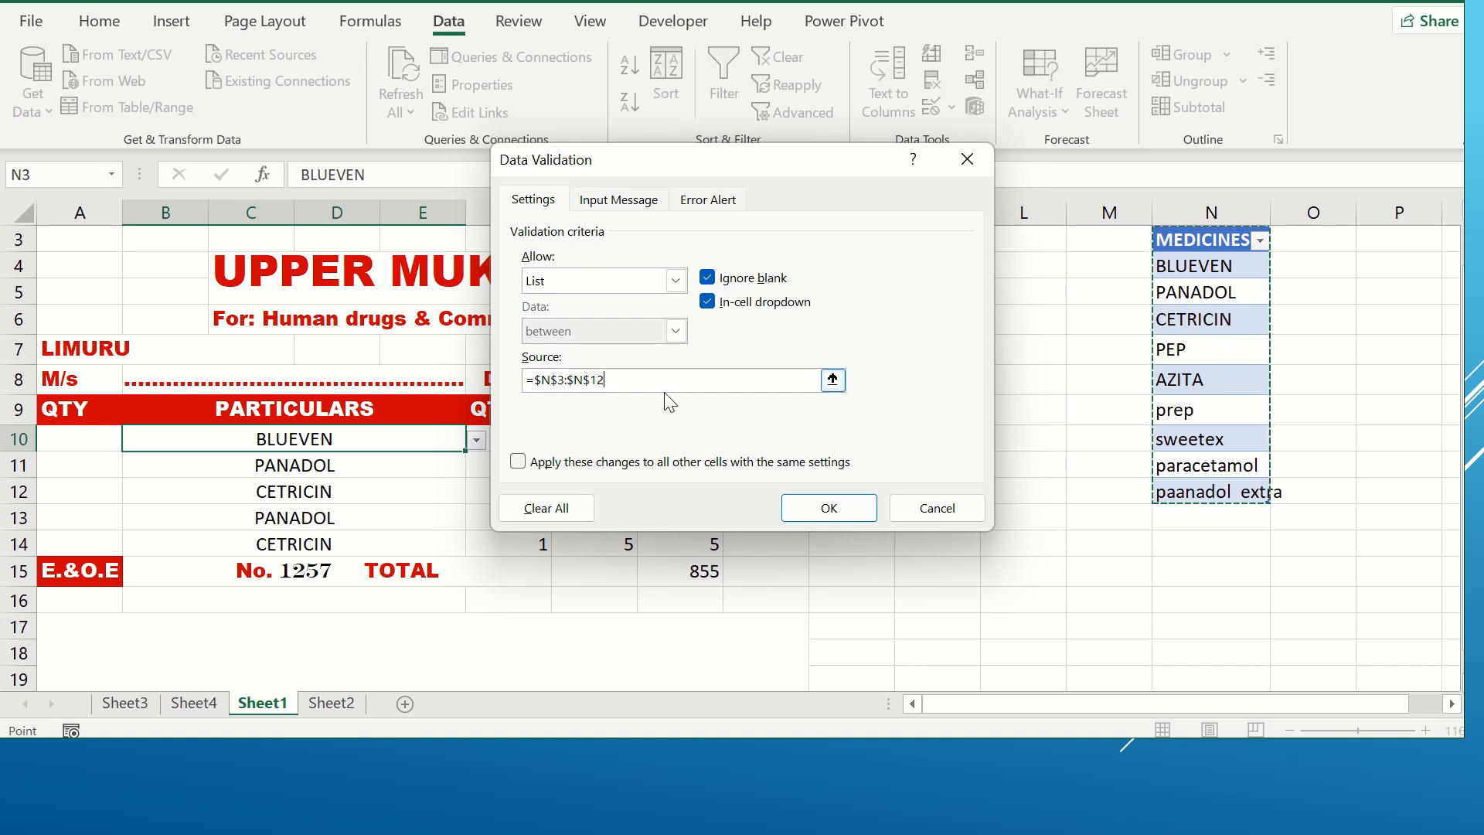
left_click(825, 507)
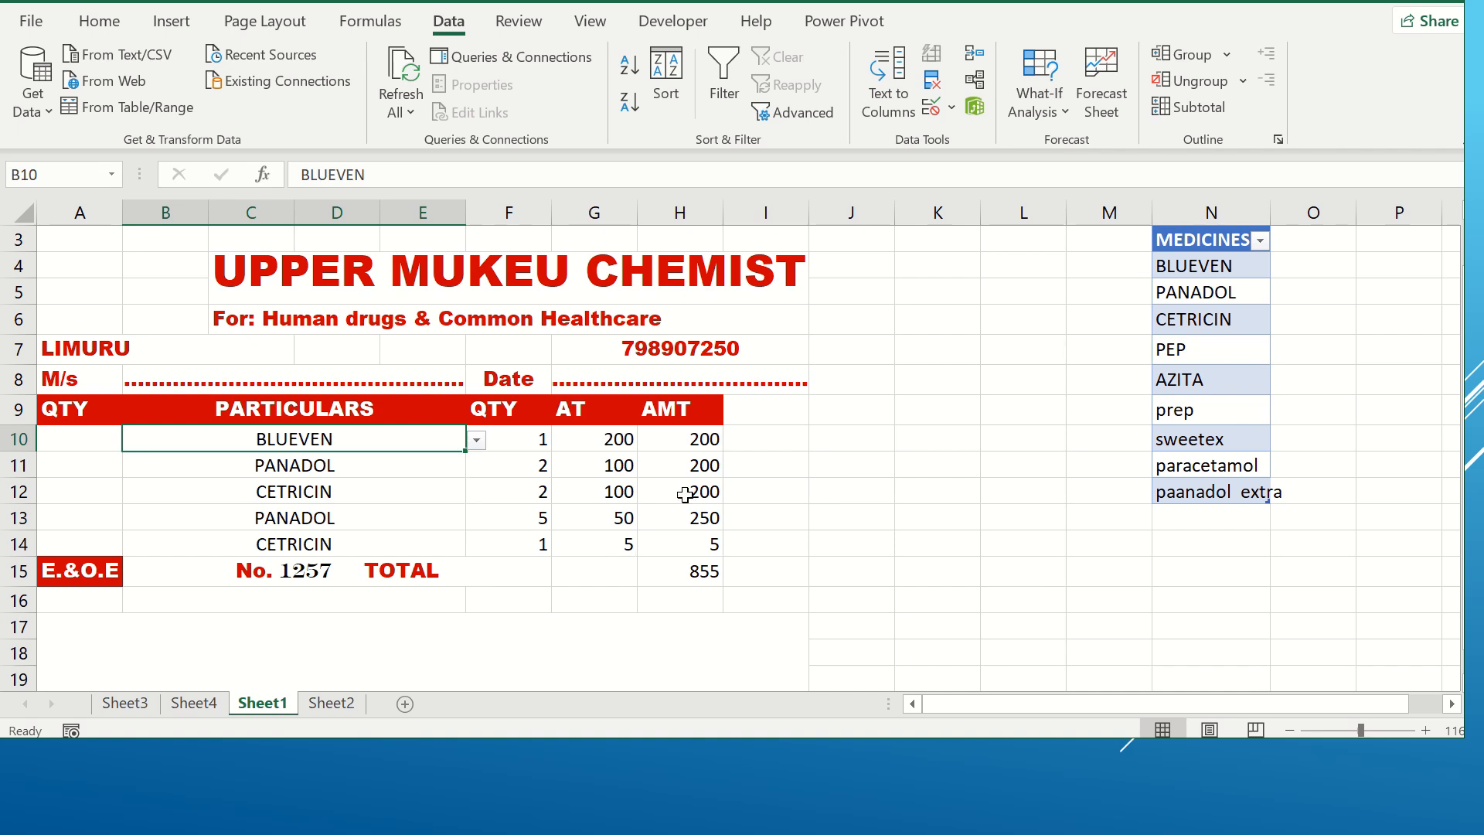
mouse_move(742, 4)
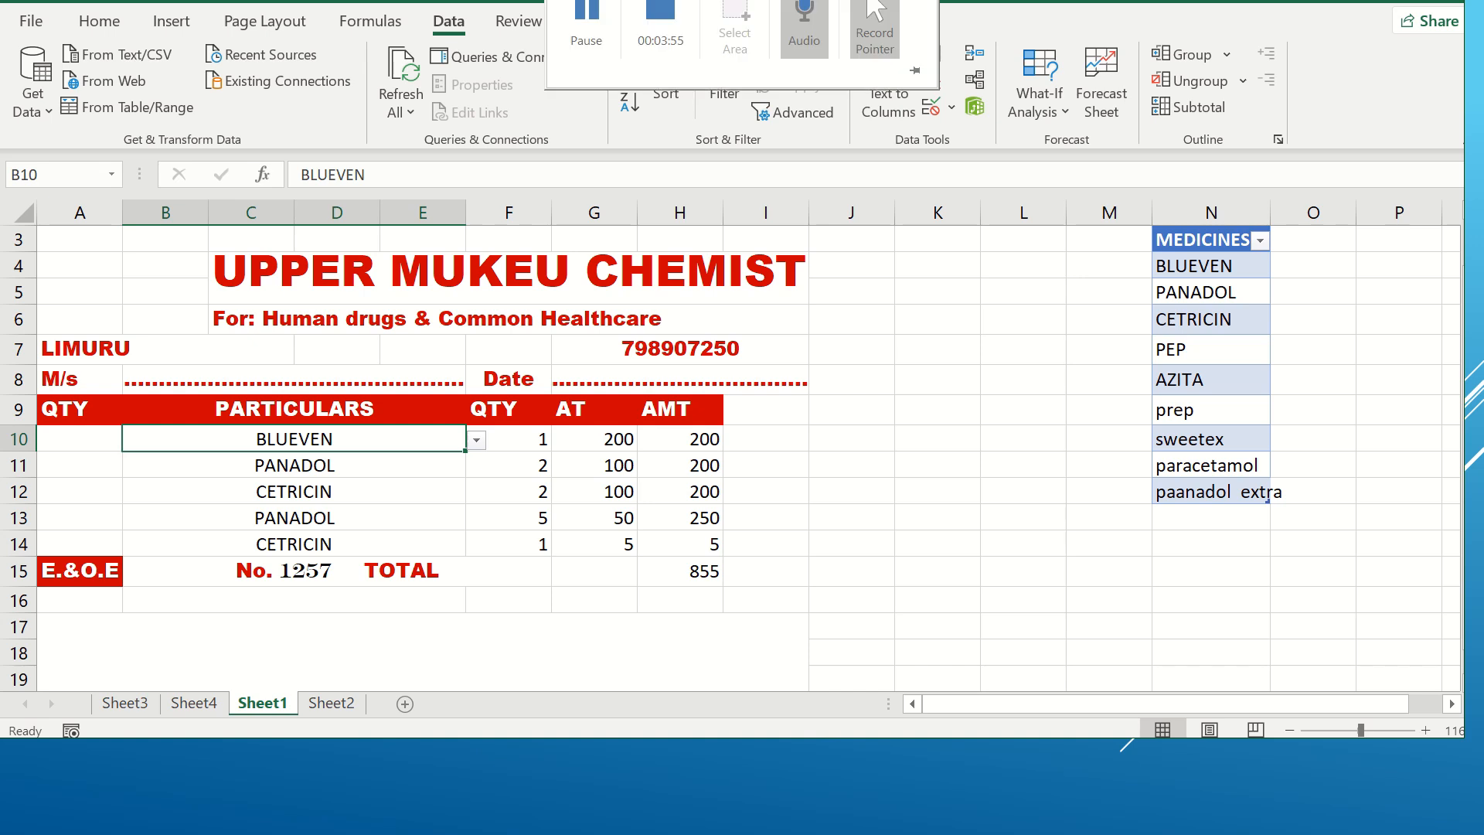